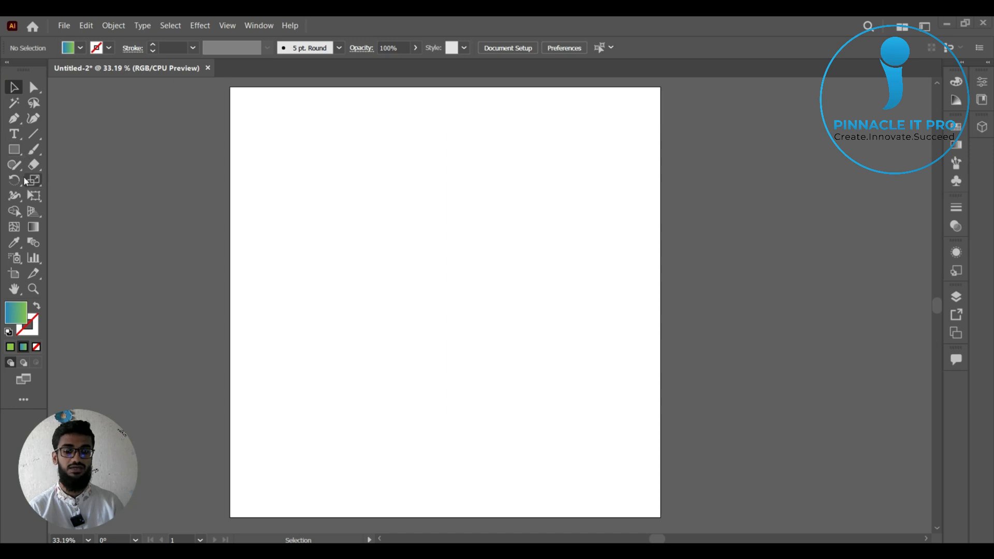
- Place a line of "Lorem ipsum" placeholder text on the artboard and enlarge it to about 274 pt across the upper part
click(15, 135)
click(320, 195)
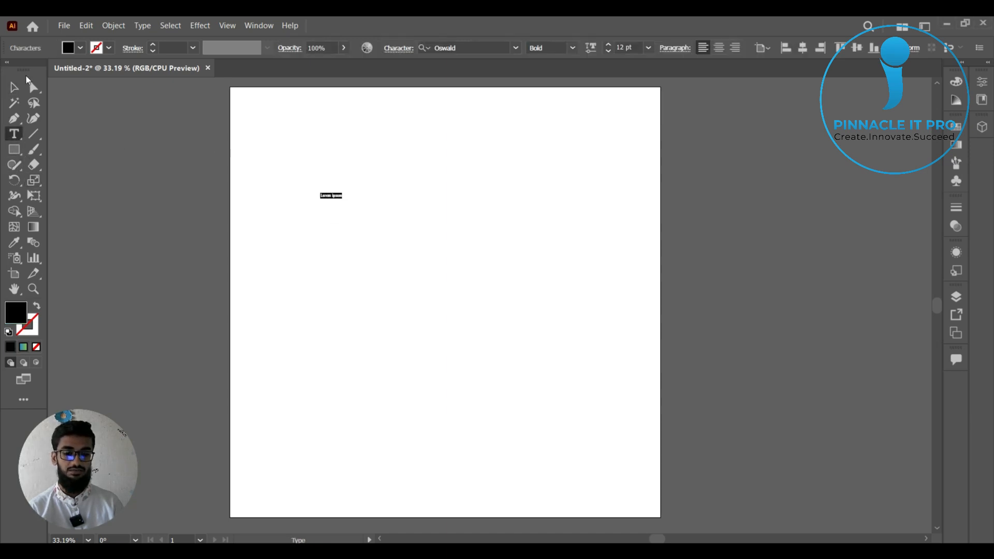
click(14, 86)
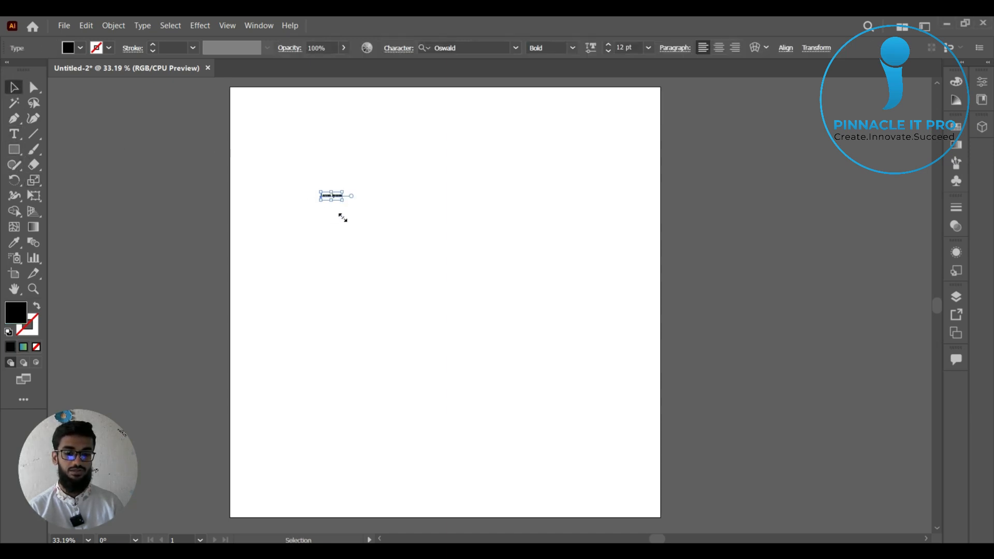
drag(341, 214, 634, 354)
drag(588, 239, 562, 192)
click(556, 293)
click(533, 223)
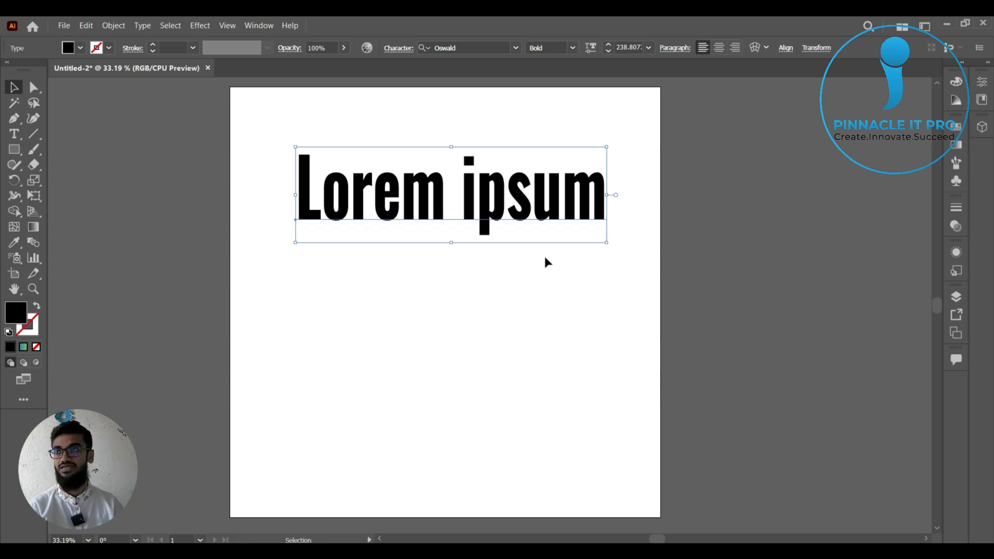
drag(569, 240, 600, 224)
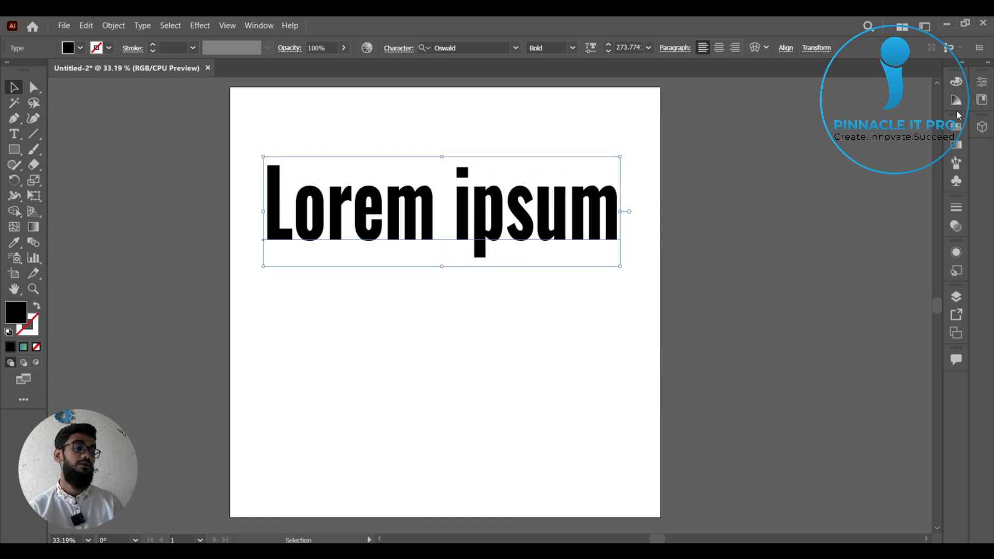
- Set the Lorem ipsum text's fill to none and add a new fill to its appearance
click(958, 128)
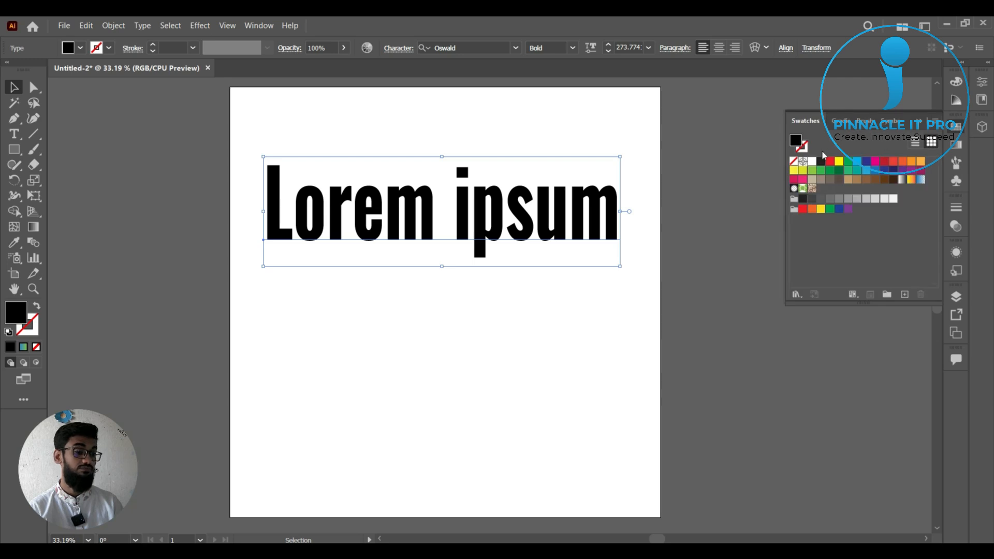
click(794, 162)
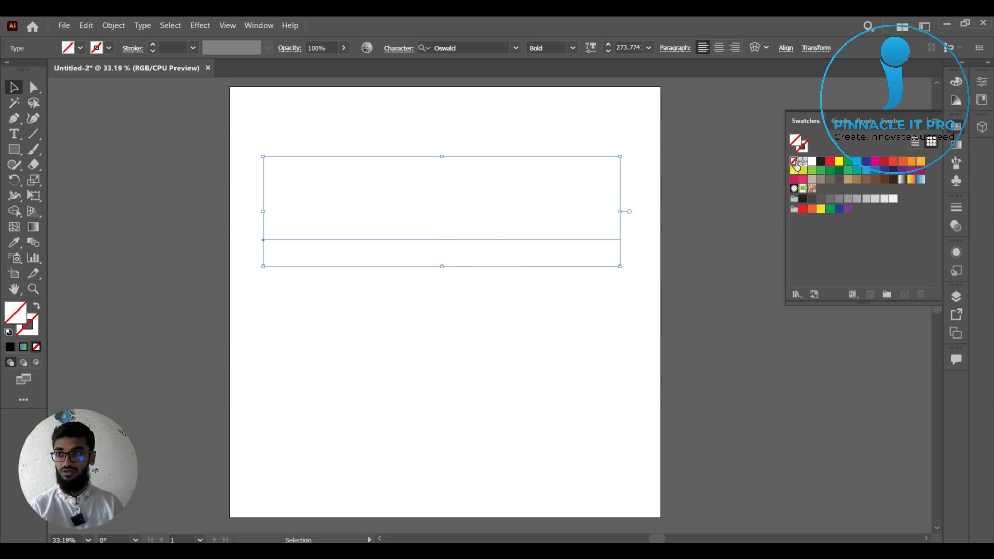
click(955, 253)
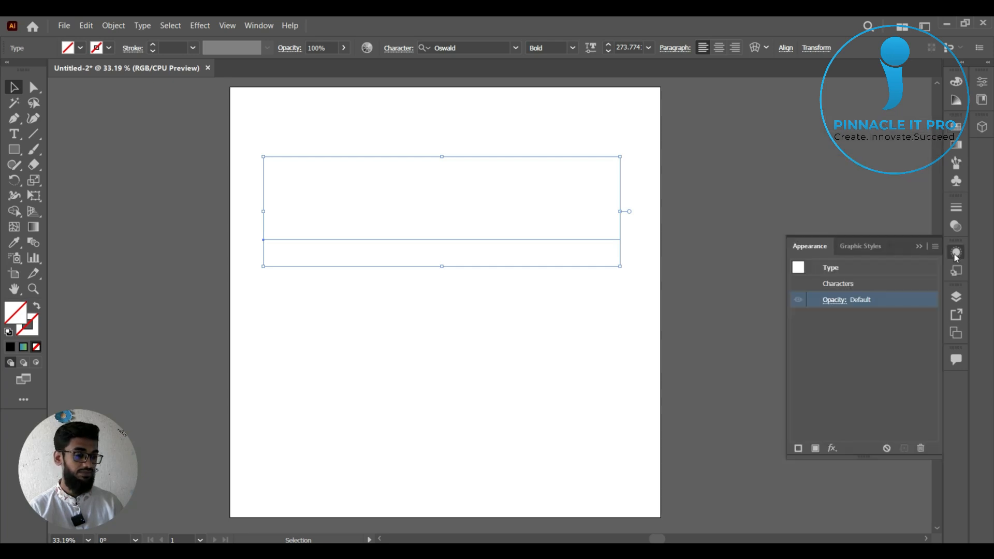
click(816, 448)
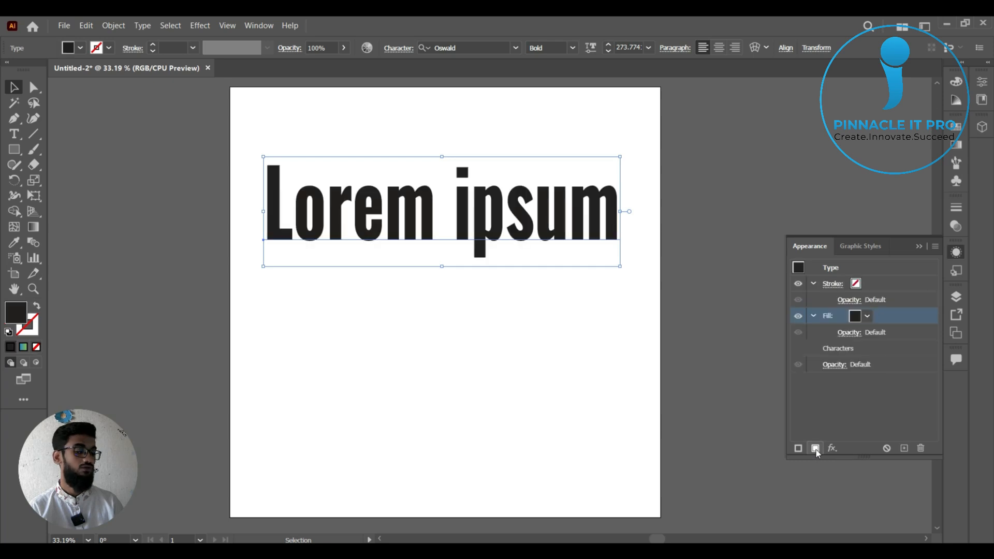
- Apply the preset gradient that fades from blue to transparent to the text's new fill
click(867, 316)
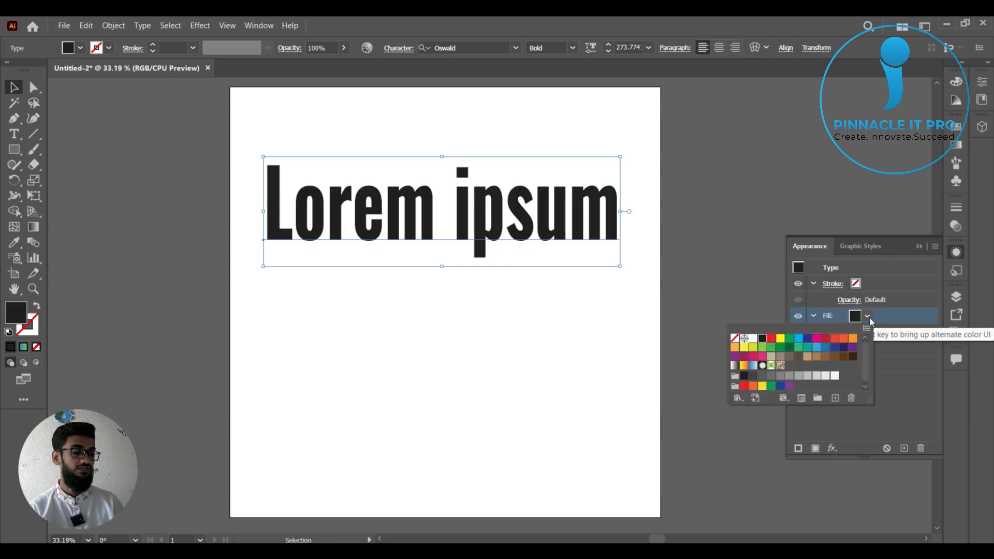
click(753, 367)
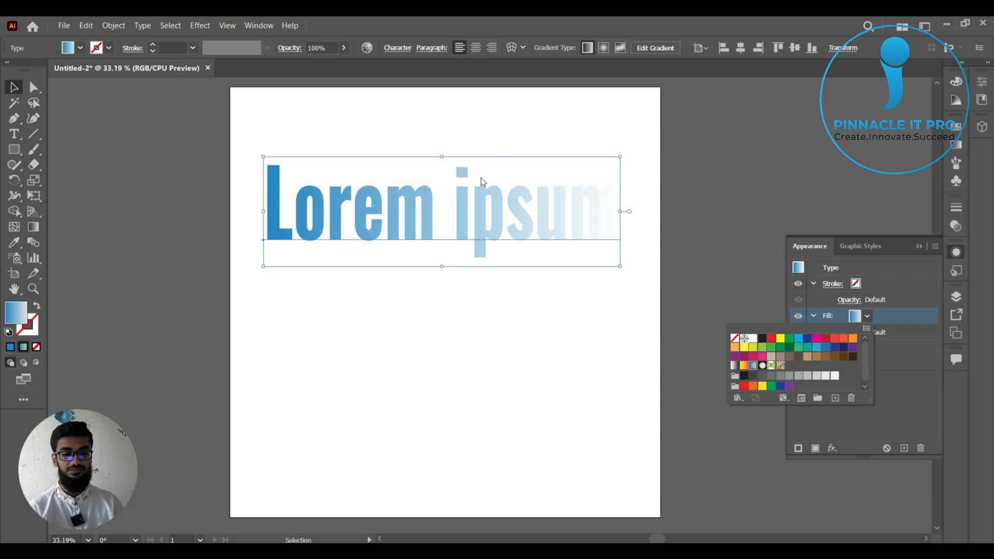
click(867, 317)
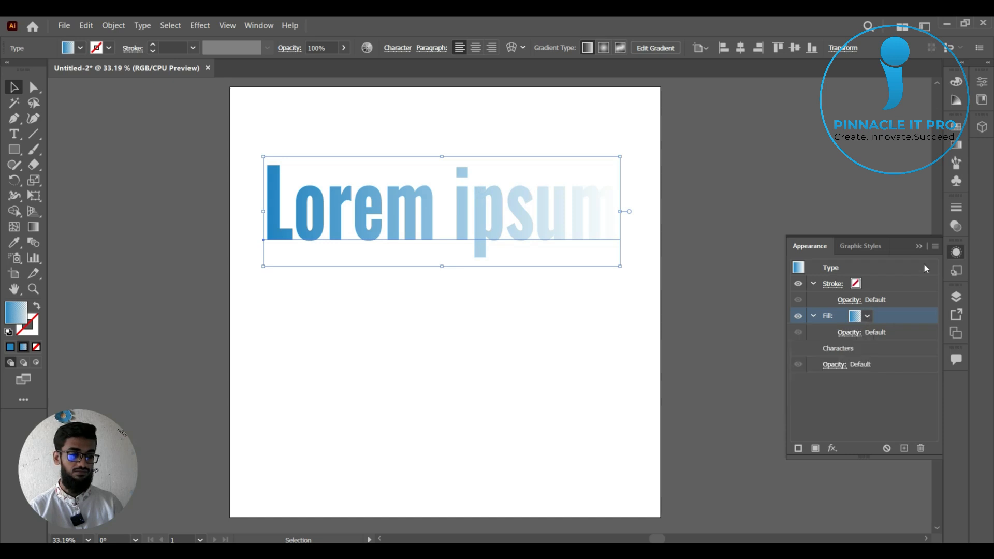
- Change the gradient's transparent end stop to light green with 100% opacity and deselect the text
click(918, 246)
scroll(580, 223, up, 3)
drag(538, 346, 682, 393)
scroll(682, 393, down, 1)
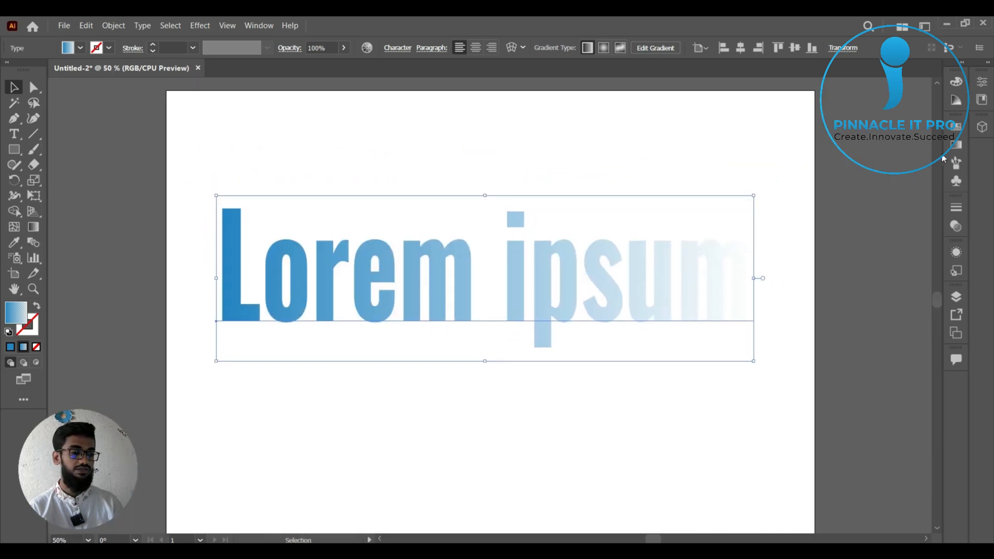
click(955, 147)
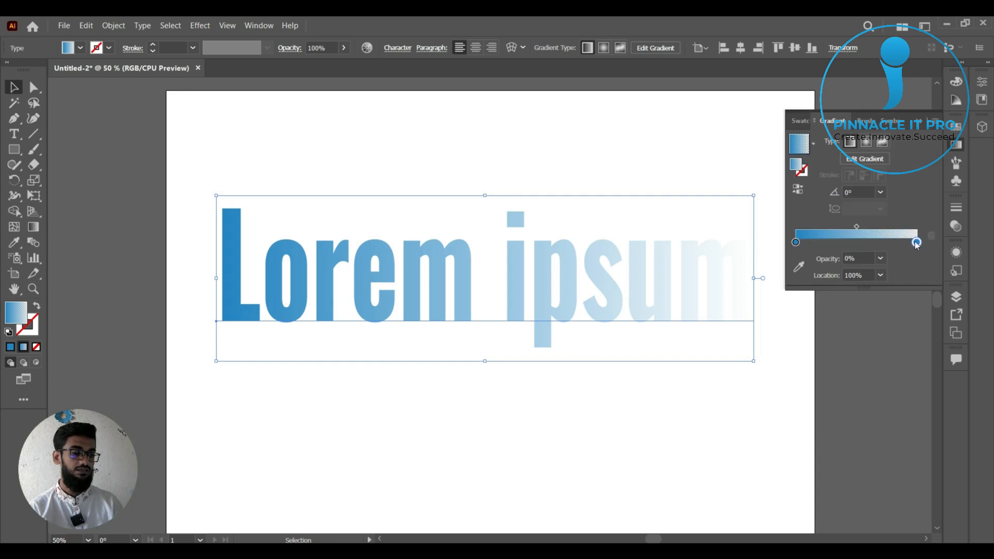
double_click(916, 242)
click(905, 283)
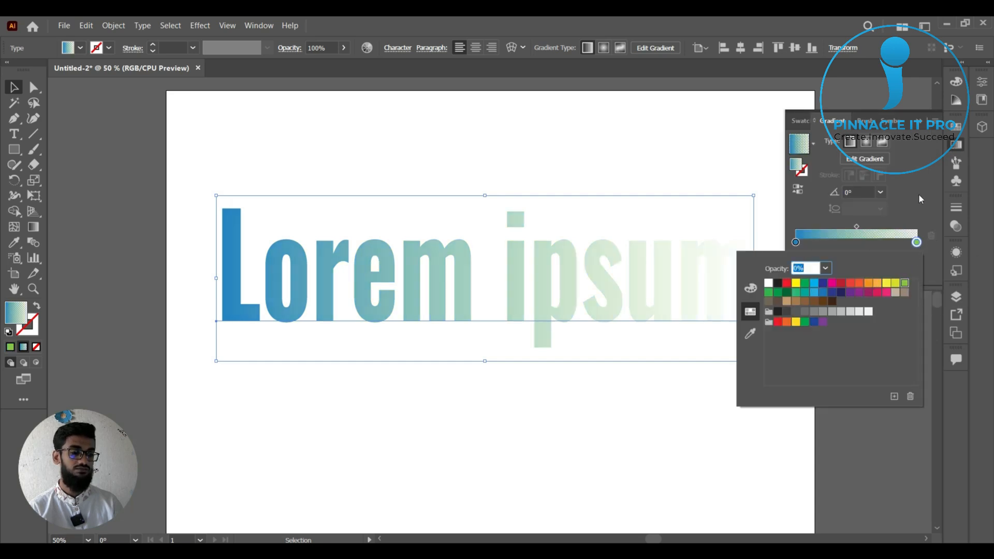
click(825, 268)
click(843, 424)
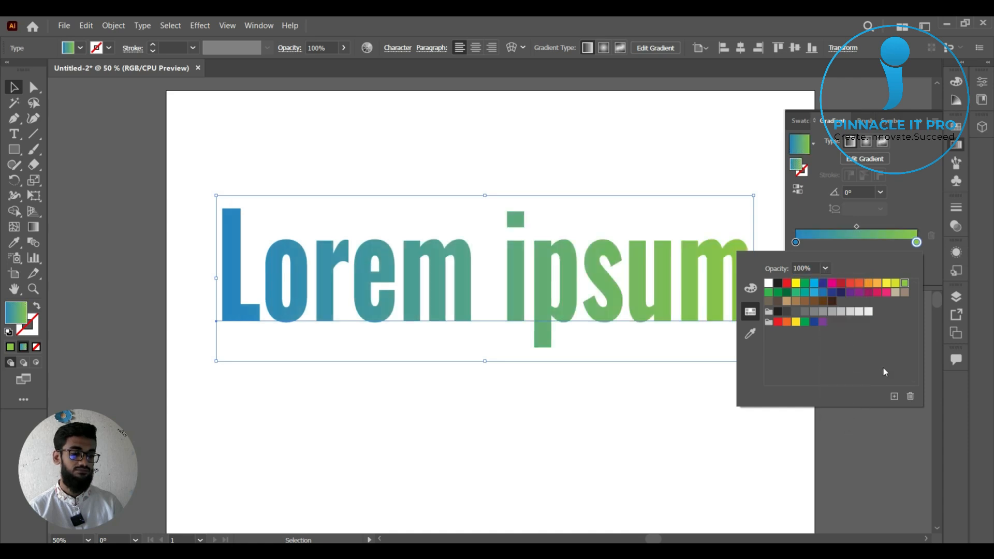
click(907, 102)
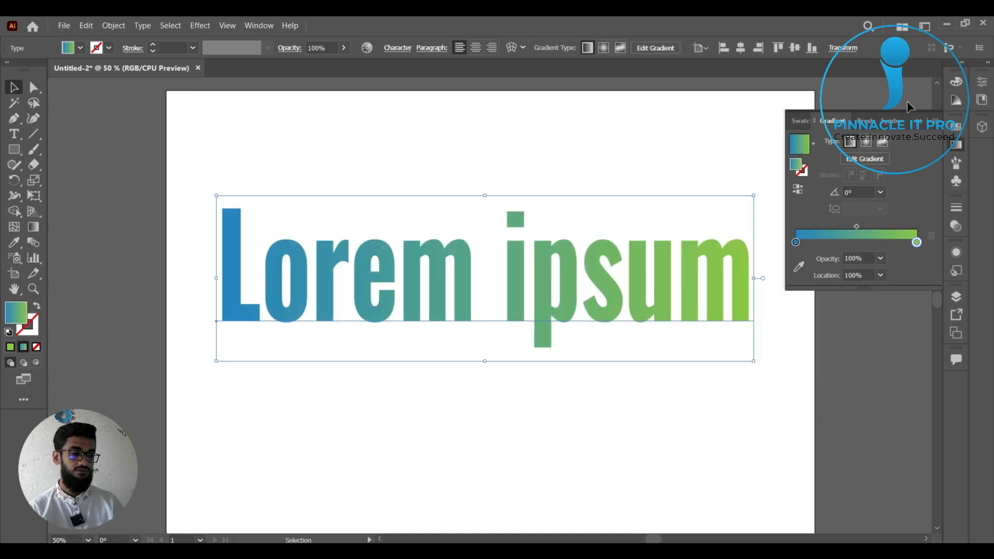
click(908, 102)
key(ctrl+minus)
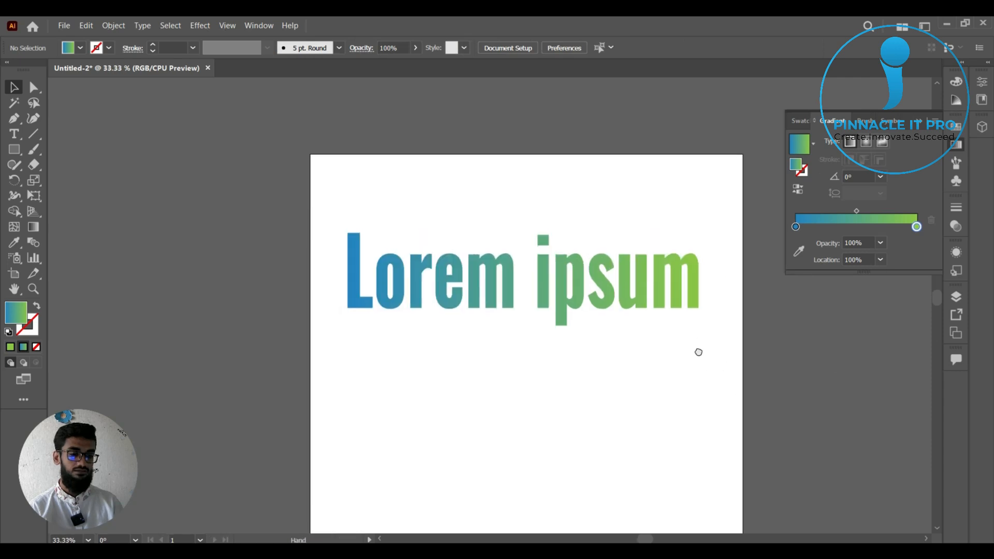
click(919, 122)
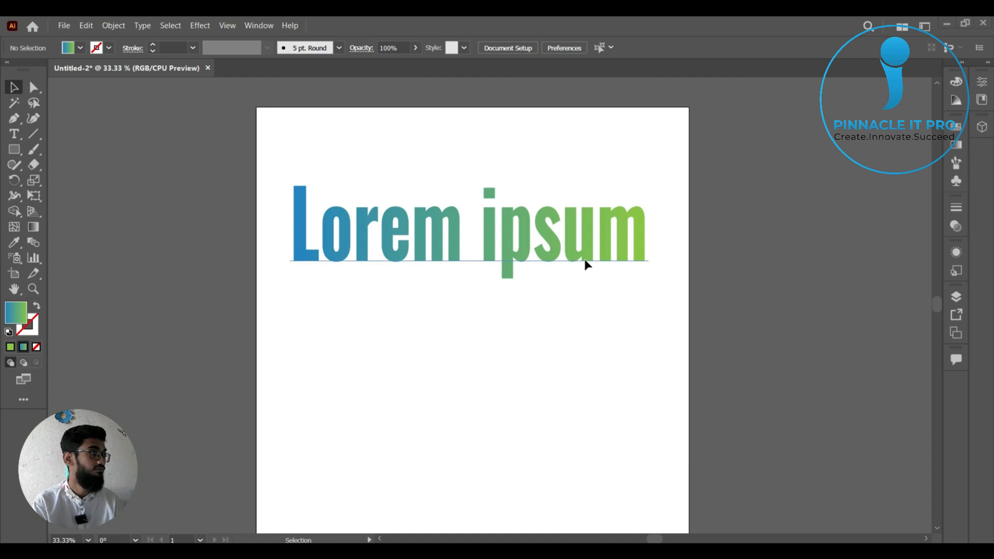
- Delete the Lorem ipsum text and place new point text reading "LM" on the artboard
drag(585, 262, 589, 279)
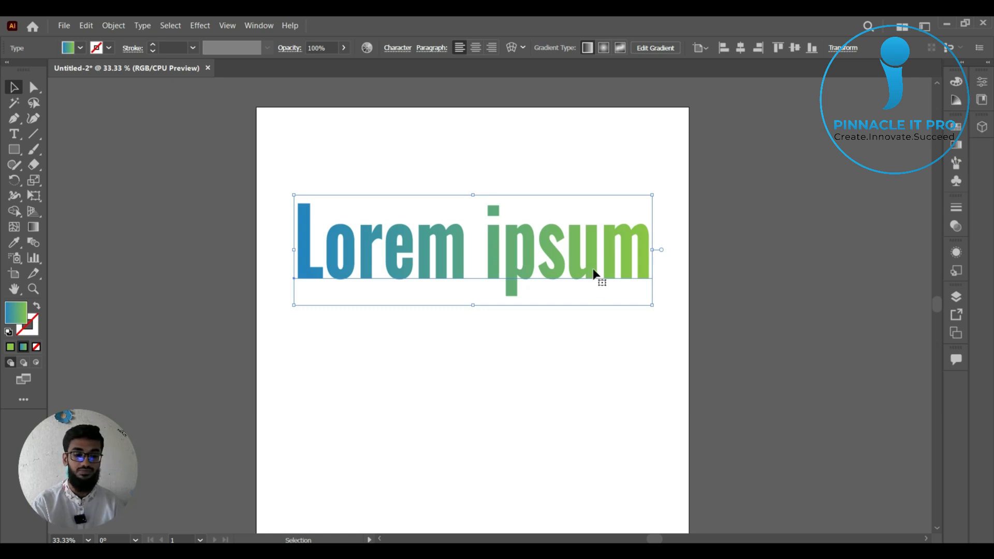
key(Delete)
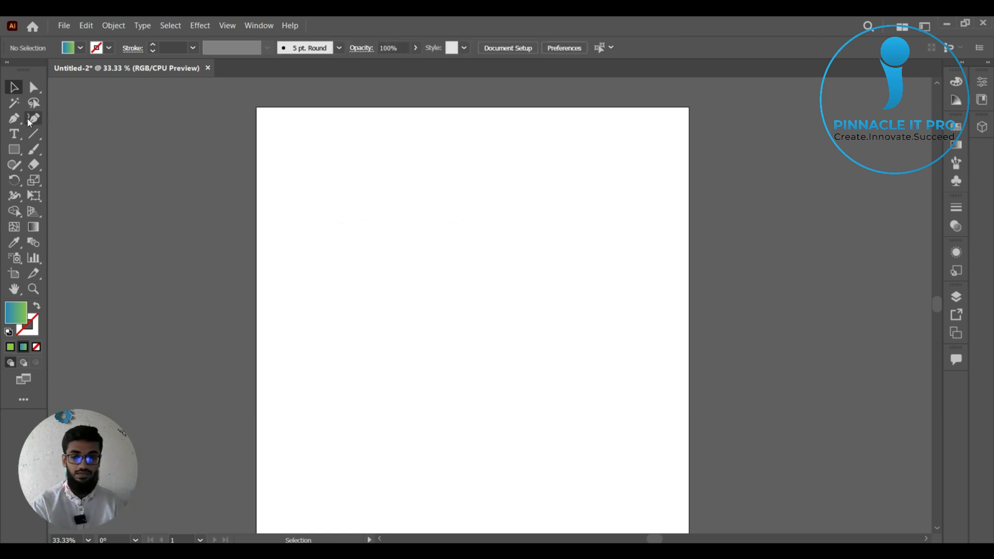
click(20, 136)
drag(21, 136, 67, 133)
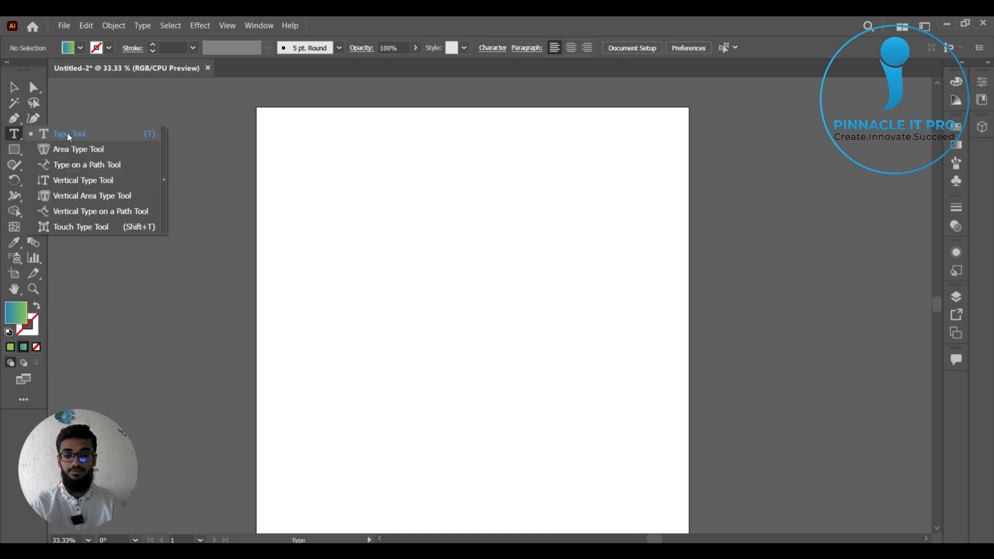
click(410, 280)
key(BackSpace)
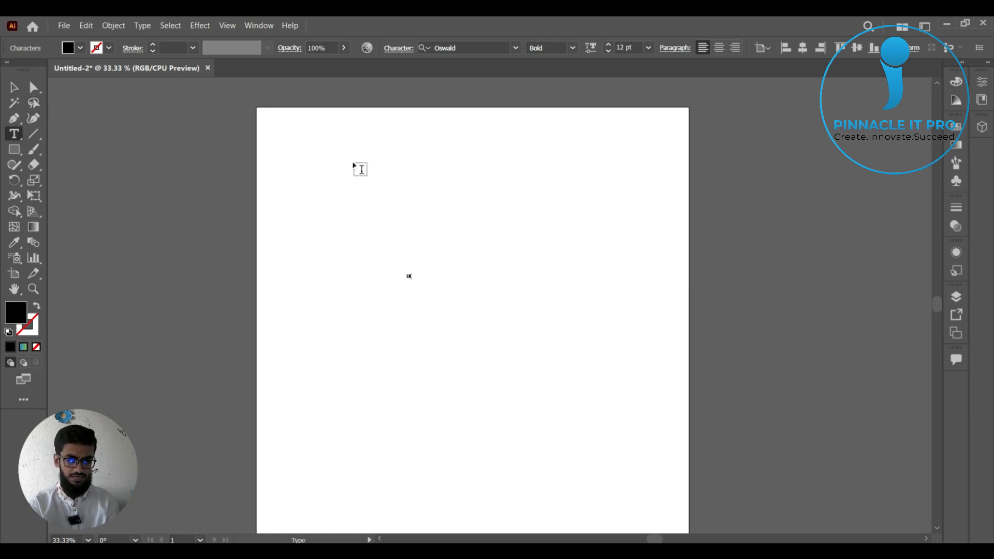
click(15, 86)
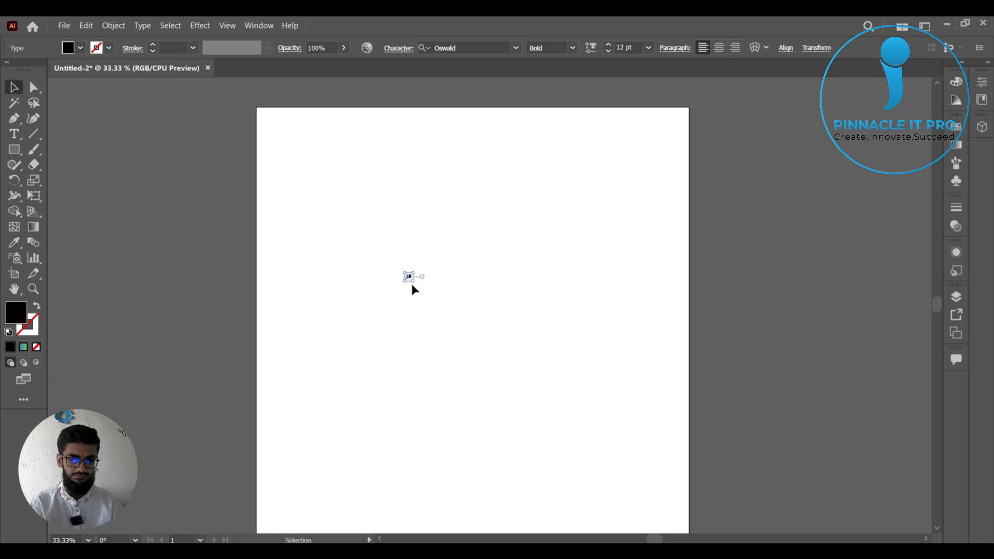
- Enlarge the LM text to about 457 pt, stretch it wider, and position it in the artboard's upper middle
drag(413, 281, 654, 450)
drag(497, 351, 632, 385)
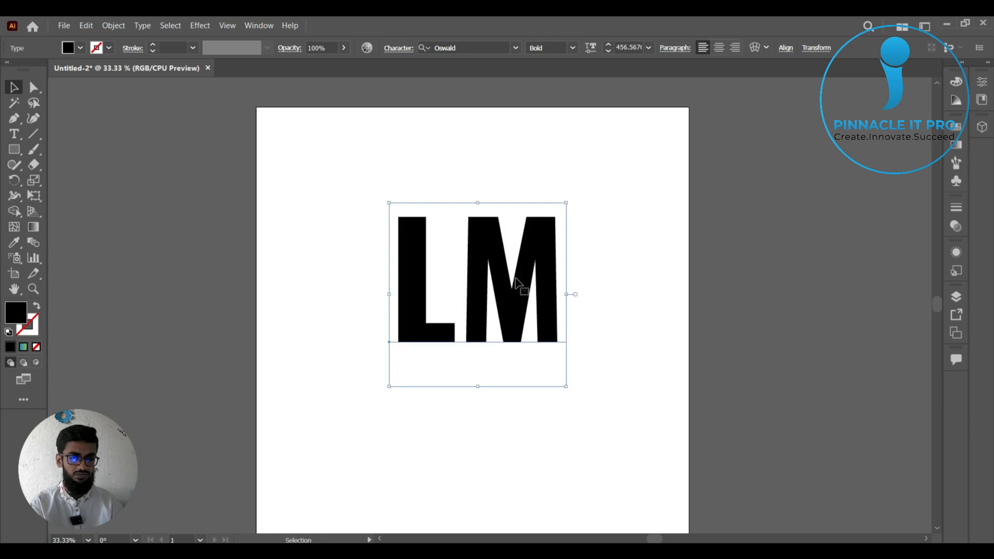
drag(515, 282, 601, 259)
click(569, 391)
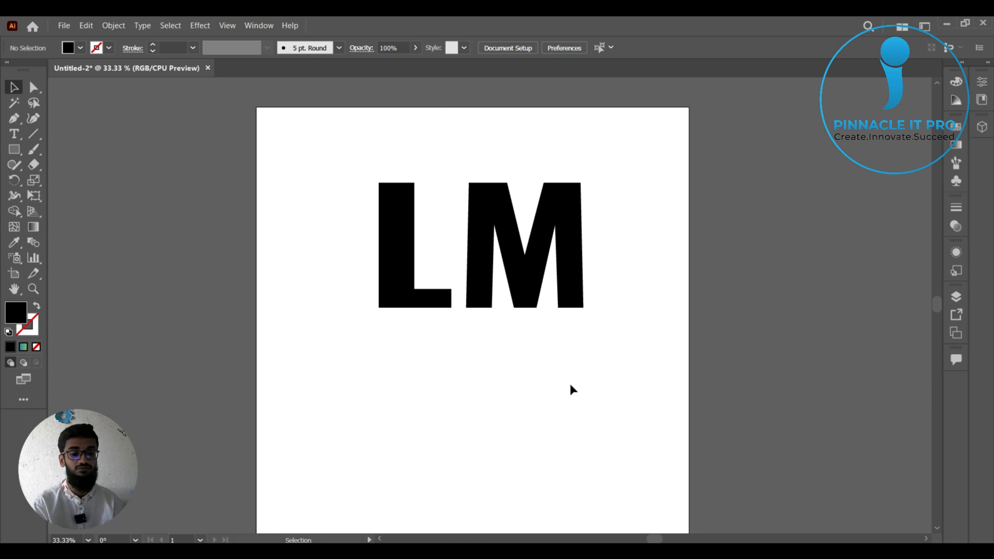
drag(527, 296, 518, 294)
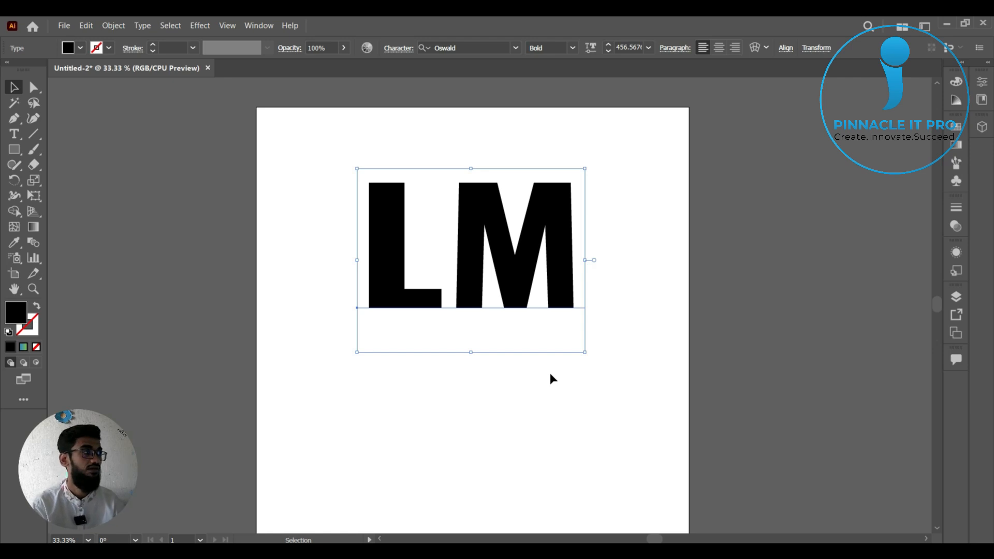
click(555, 419)
click(530, 264)
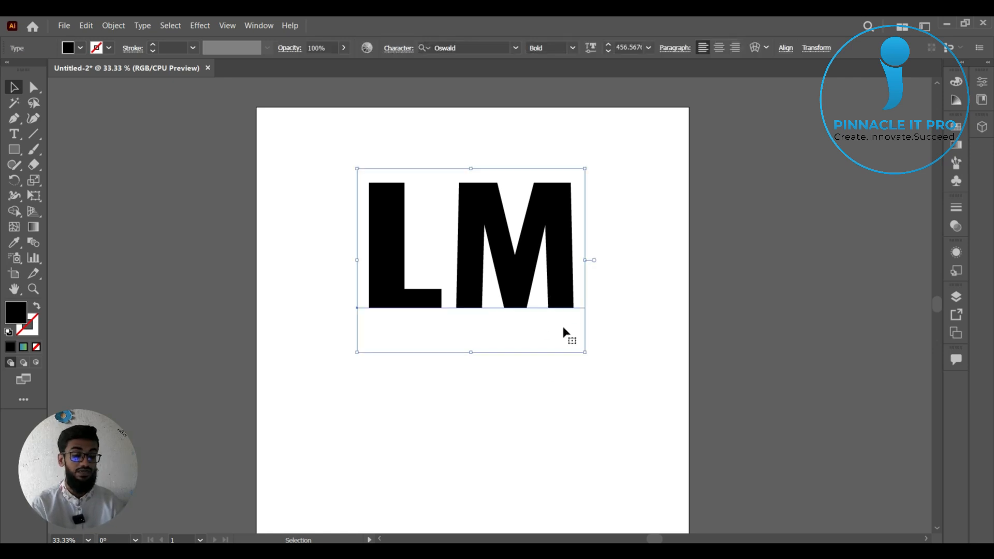
key(a)
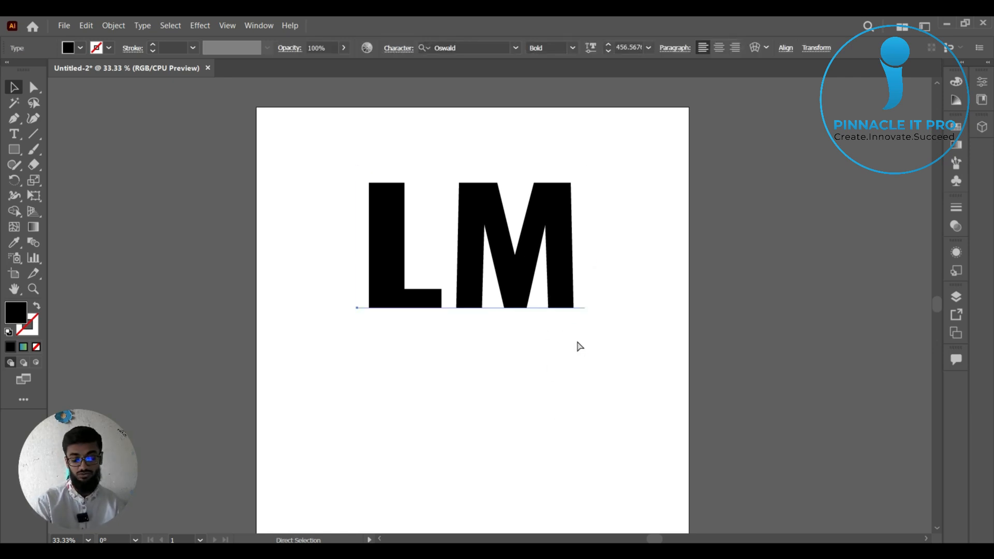
click(600, 420)
click(529, 280)
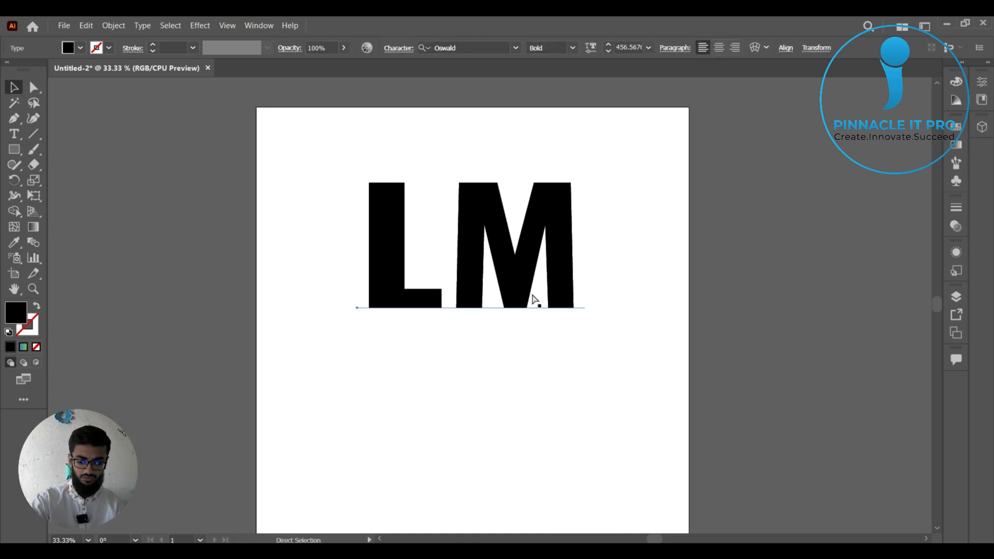
click(569, 407)
click(572, 277)
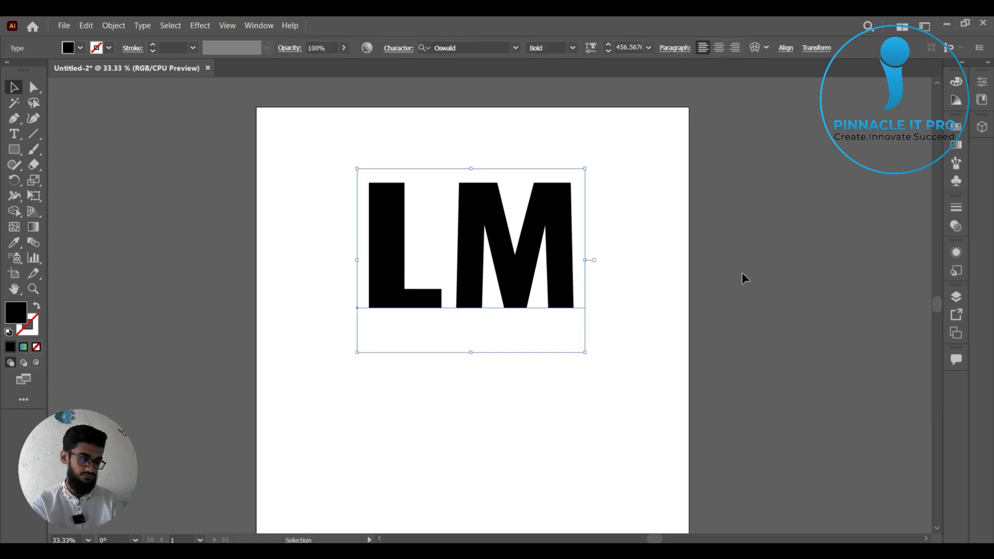
click(682, 392)
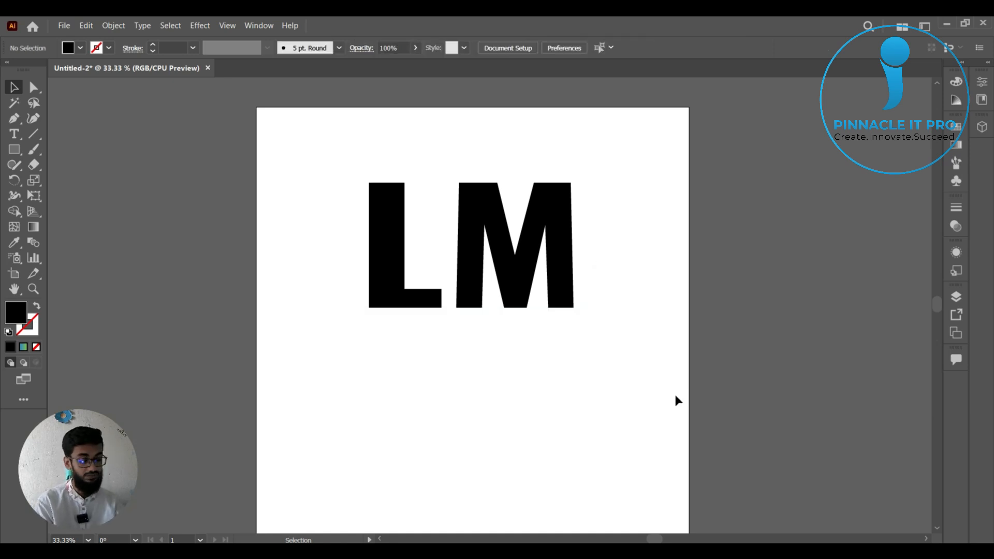
key(ctrl+alt)
key(ctrl+a)
click(685, 247)
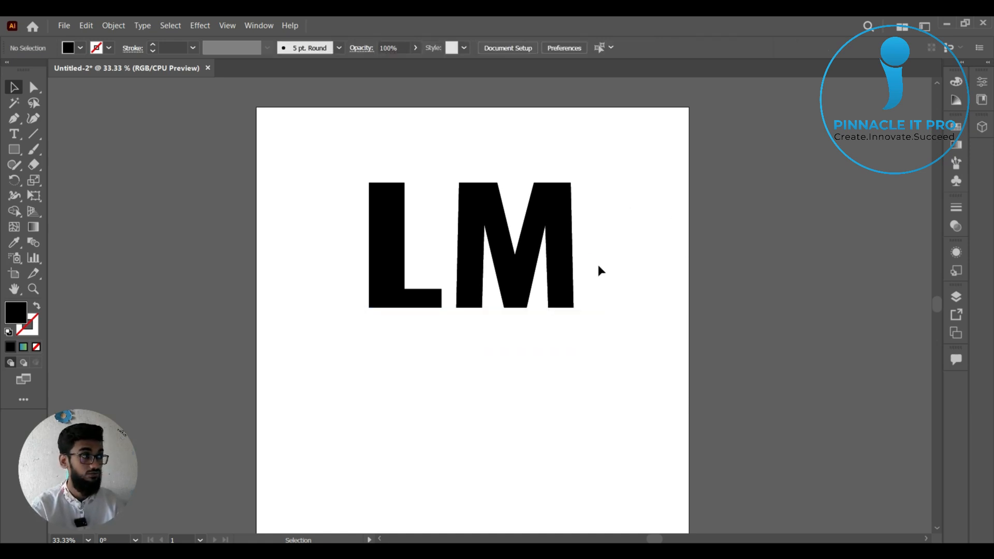
drag(539, 255, 682, 299)
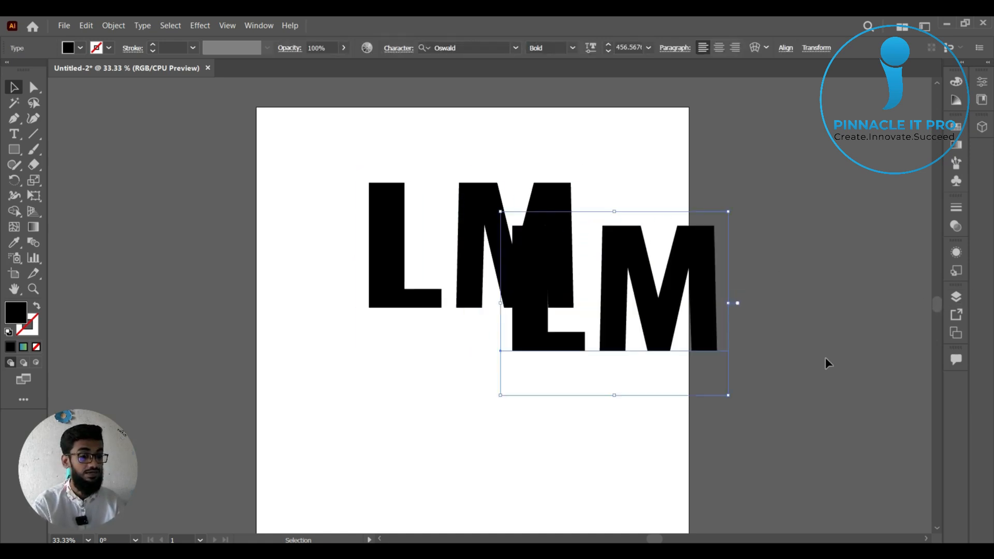
key(ctrl+z)
click(602, 333)
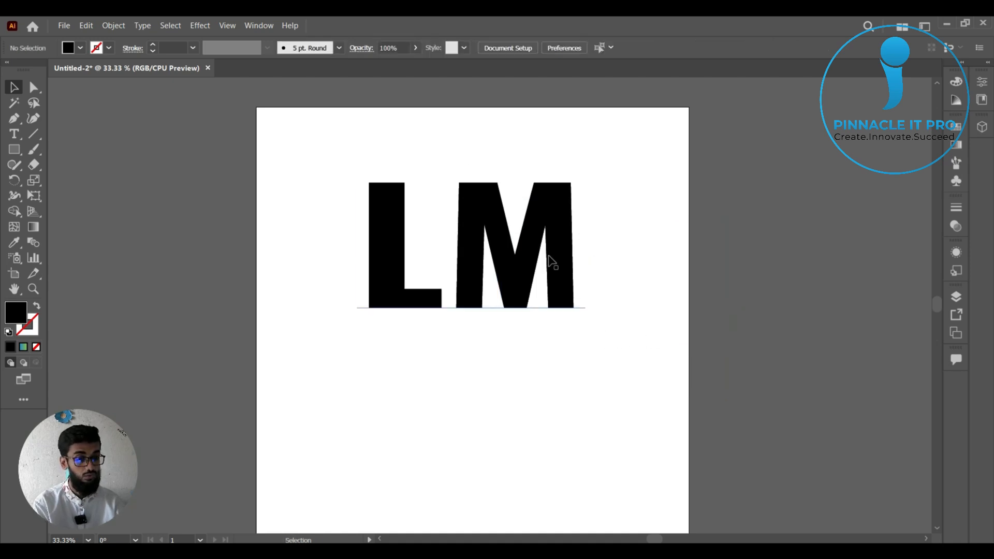
- Reflect a copy of the LM text across a horizontal axis placed at its baseline
click(550, 259)
click(623, 294)
click(560, 244)
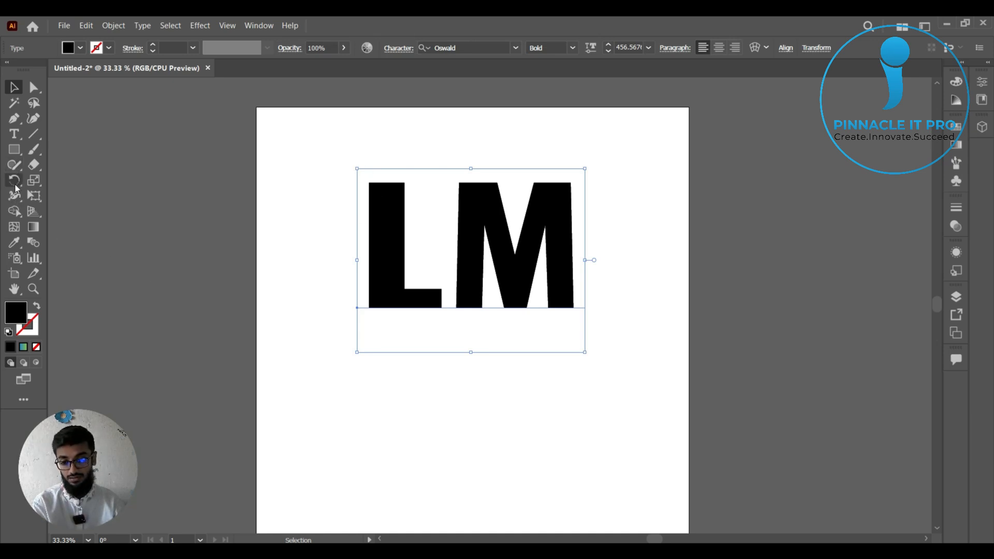
click(14, 180)
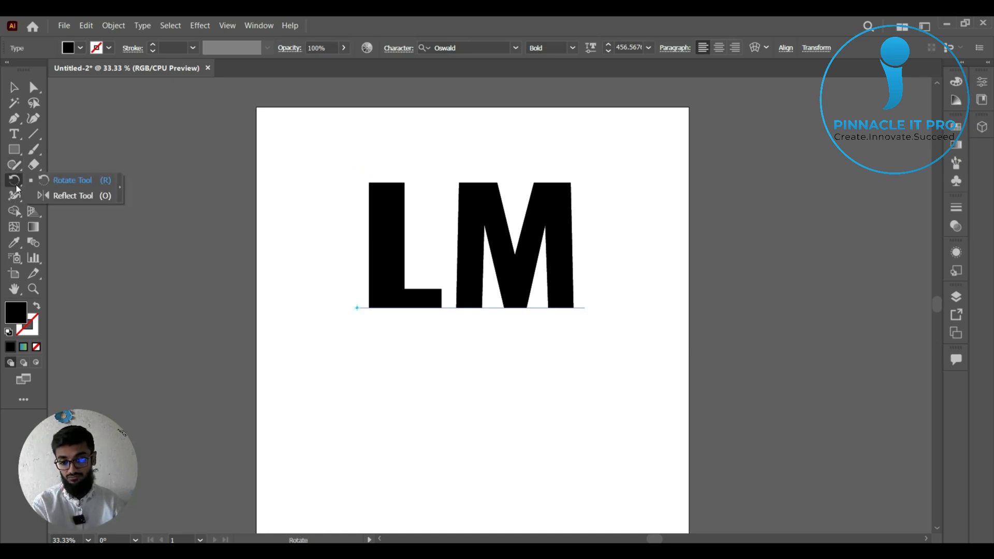
click(70, 196)
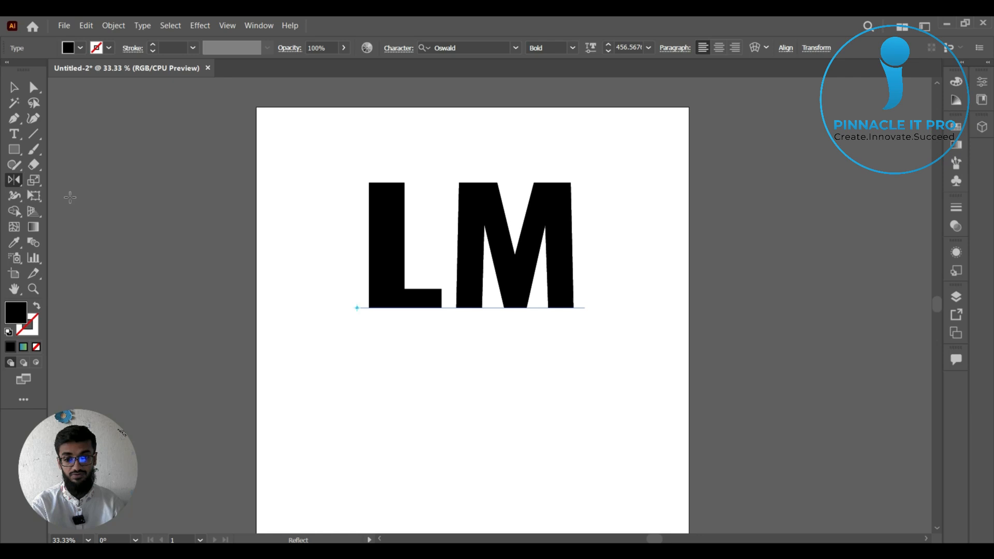
alt+click(477, 309)
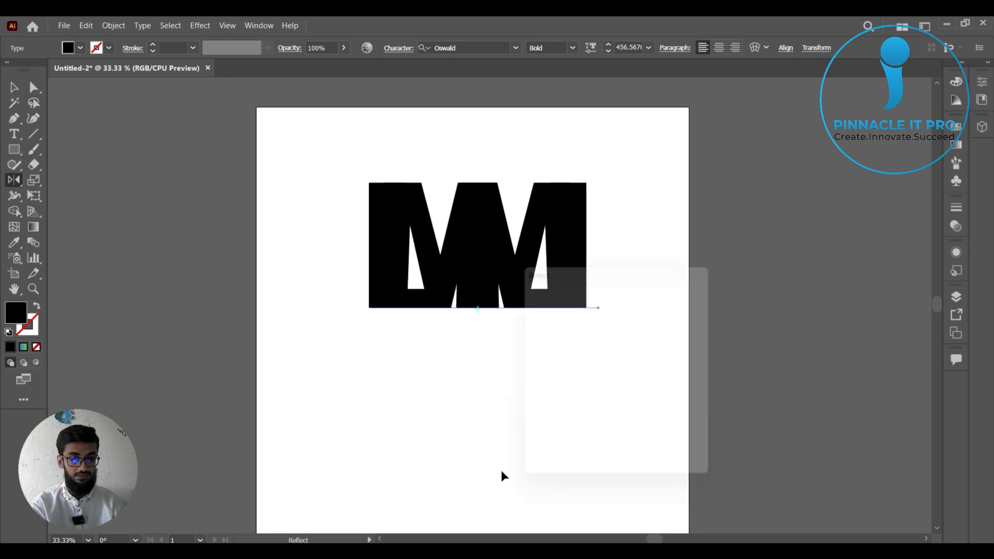
click(593, 312)
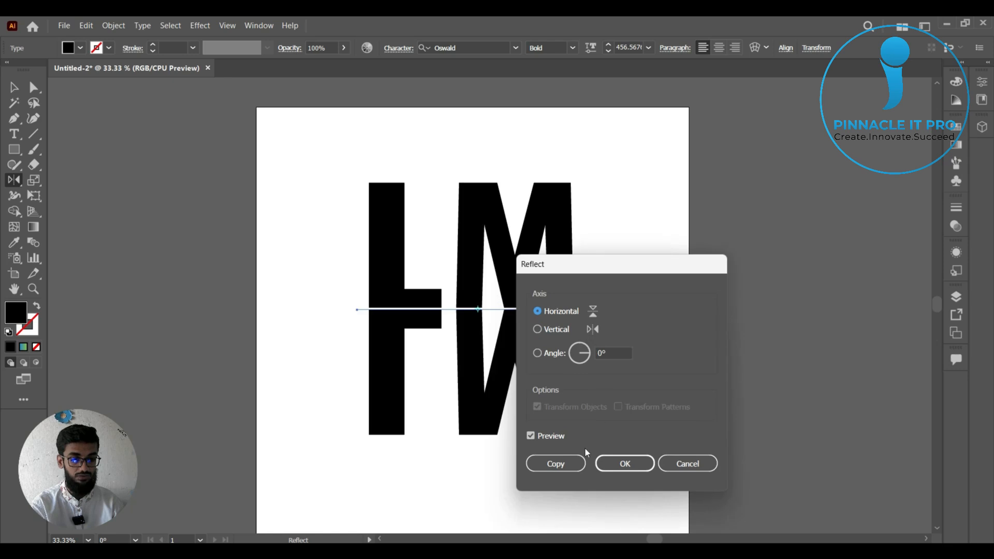
click(564, 466)
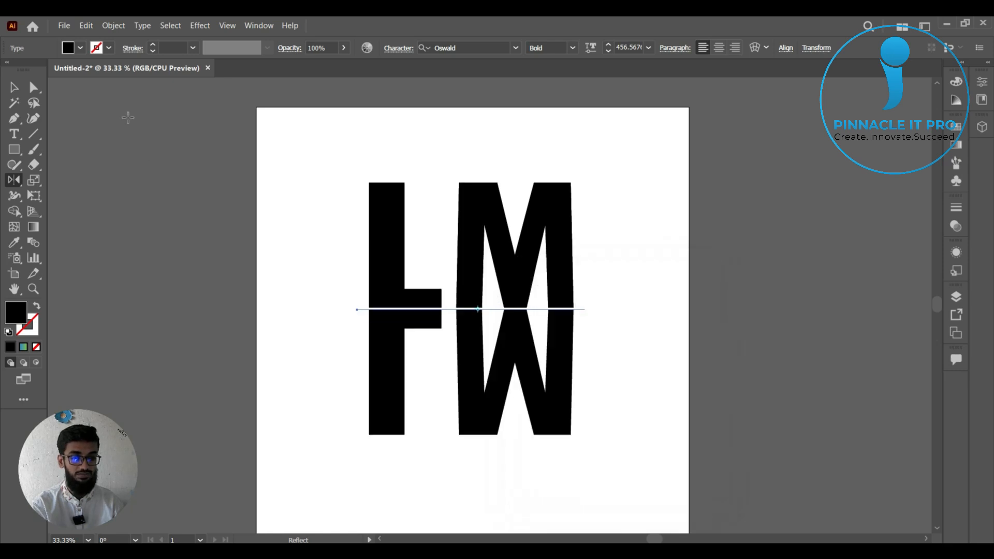
- Select the mirrored LM copy and set its fill to None
click(14, 87)
click(620, 362)
click(565, 378)
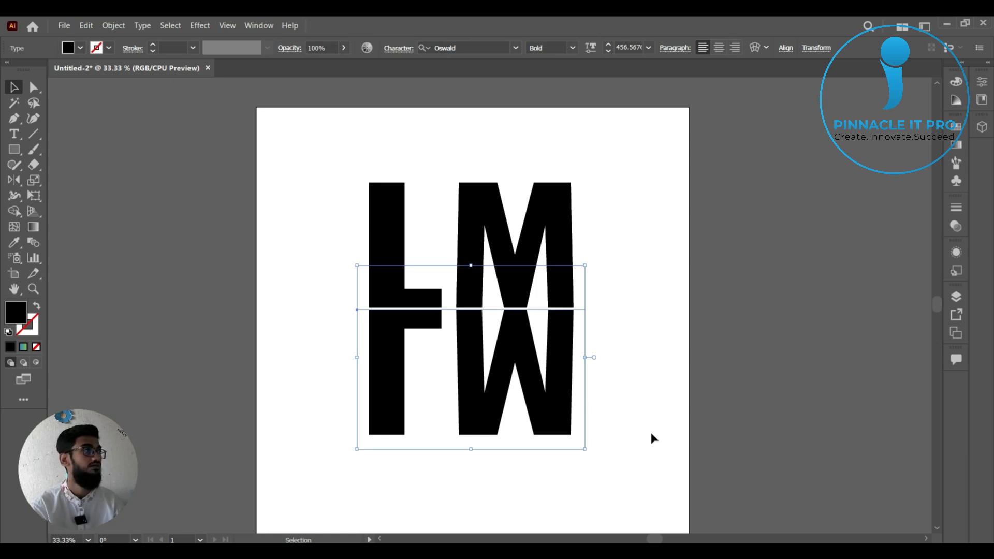
click(654, 427)
click(563, 383)
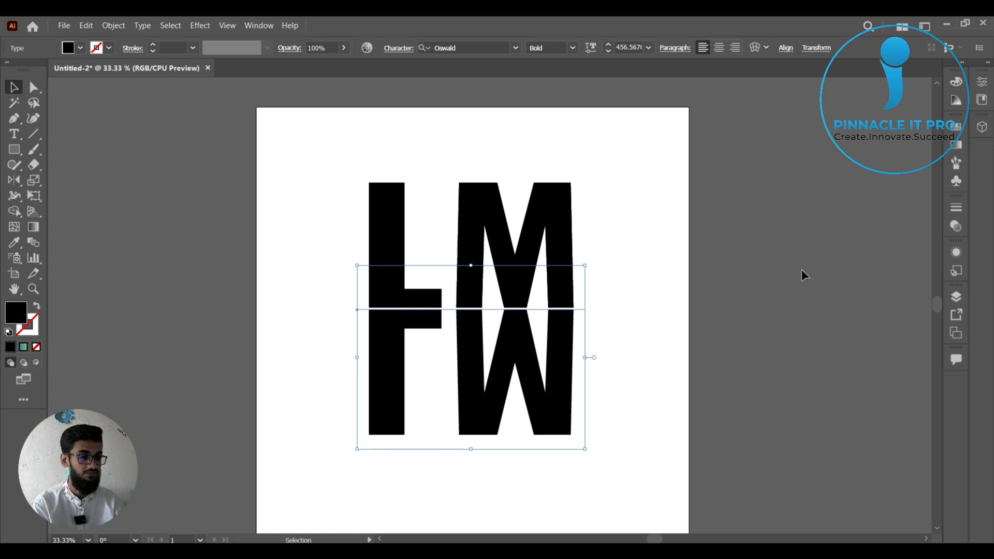
click(956, 144)
click(792, 162)
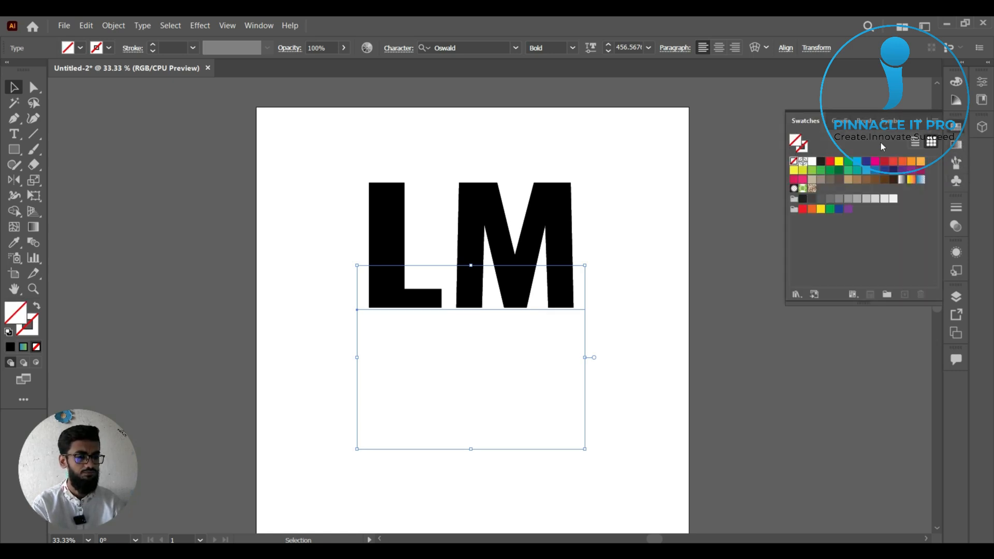
- Add a new fill to the mirrored text's appearance and apply the white-to-black gradient swatch
click(956, 252)
click(815, 448)
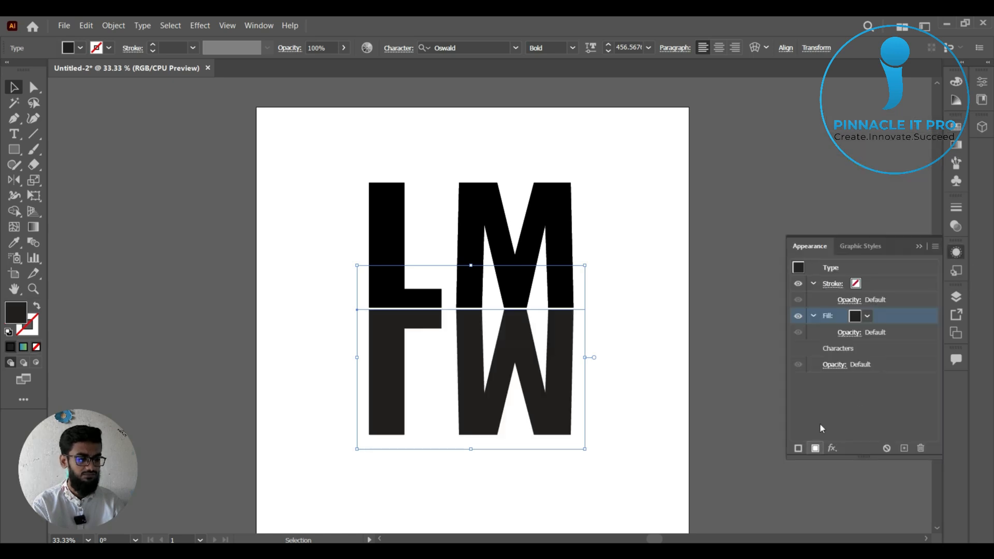
click(867, 316)
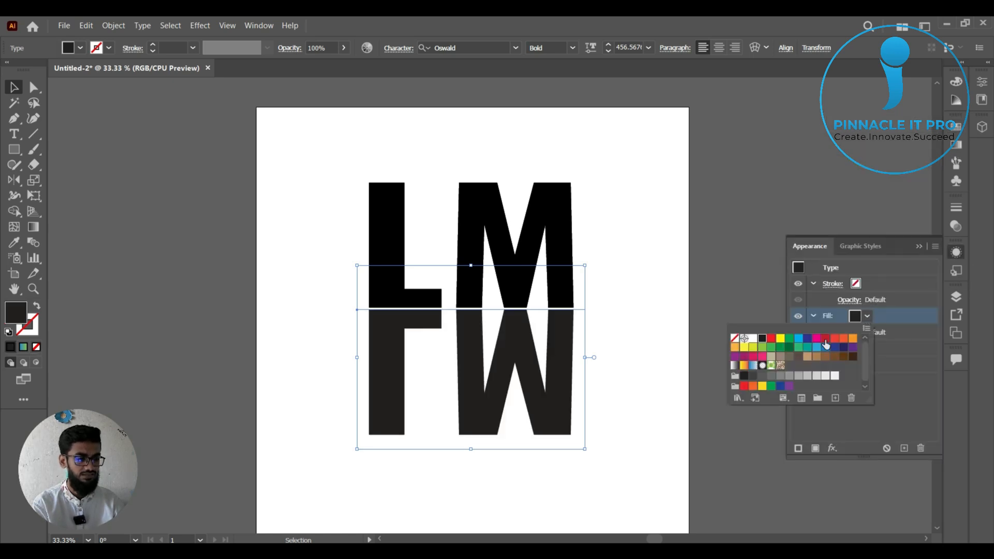
click(734, 364)
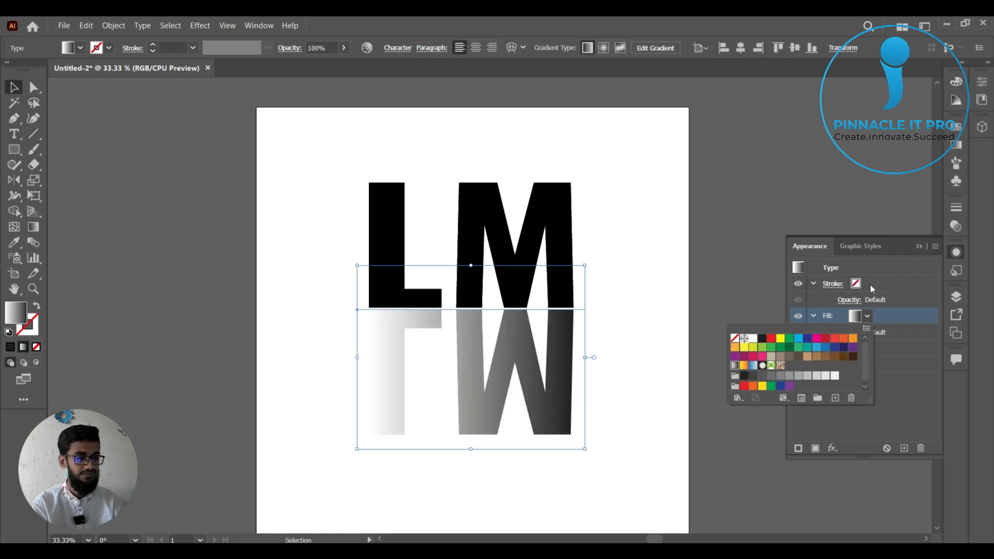
click(918, 249)
click(919, 247)
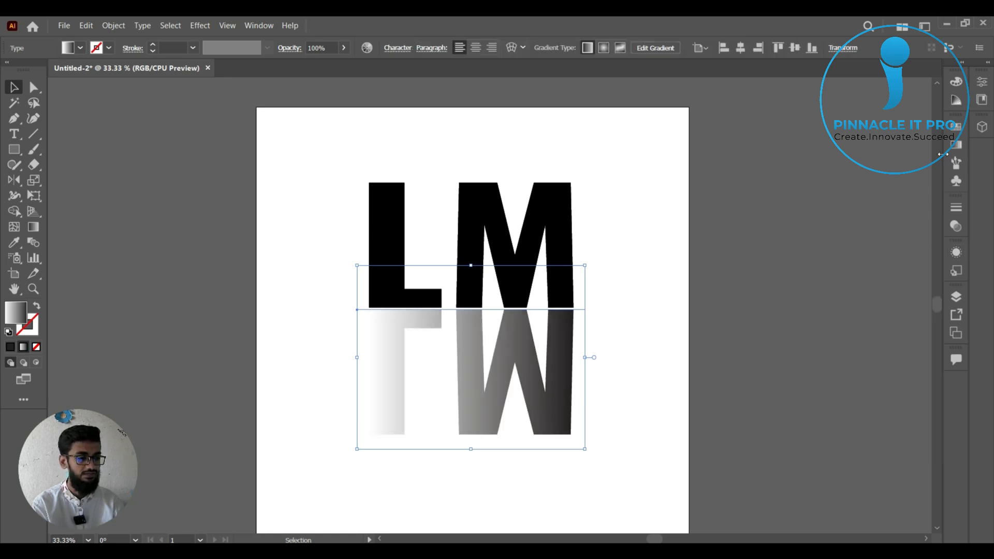
- Set the mirrored text's gradient angle to -90° and reverse the gradient so it fades from black to white downwards
click(957, 147)
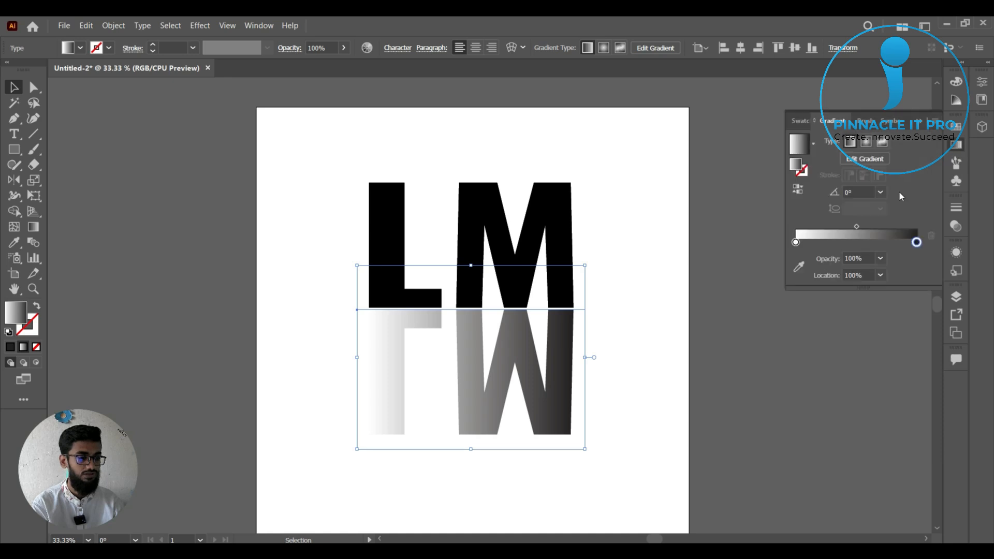
click(799, 191)
click(800, 191)
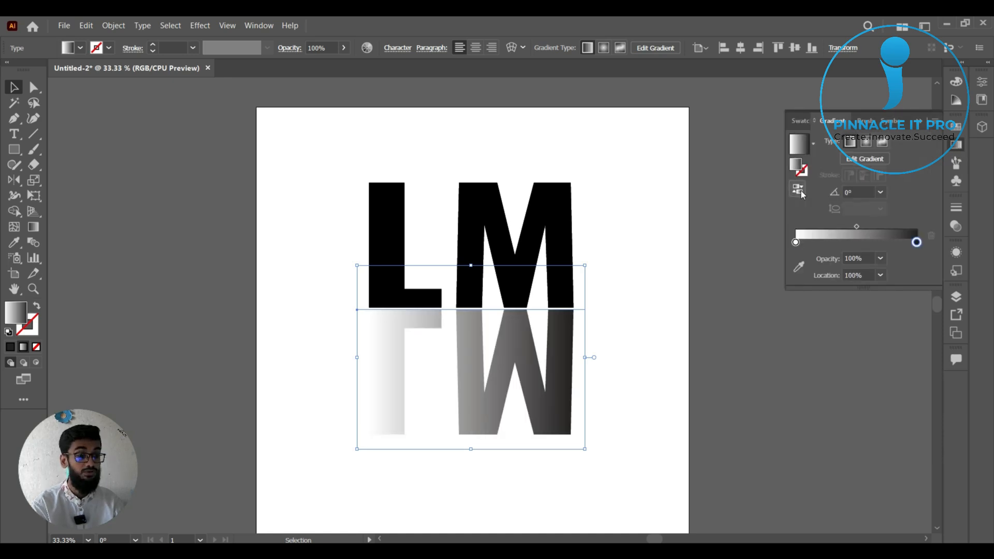
click(880, 193)
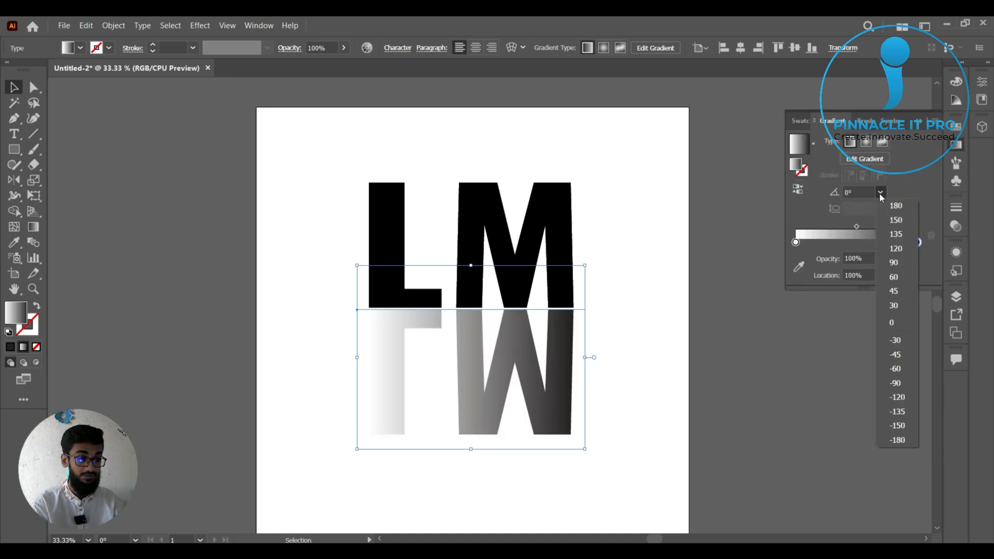
click(897, 383)
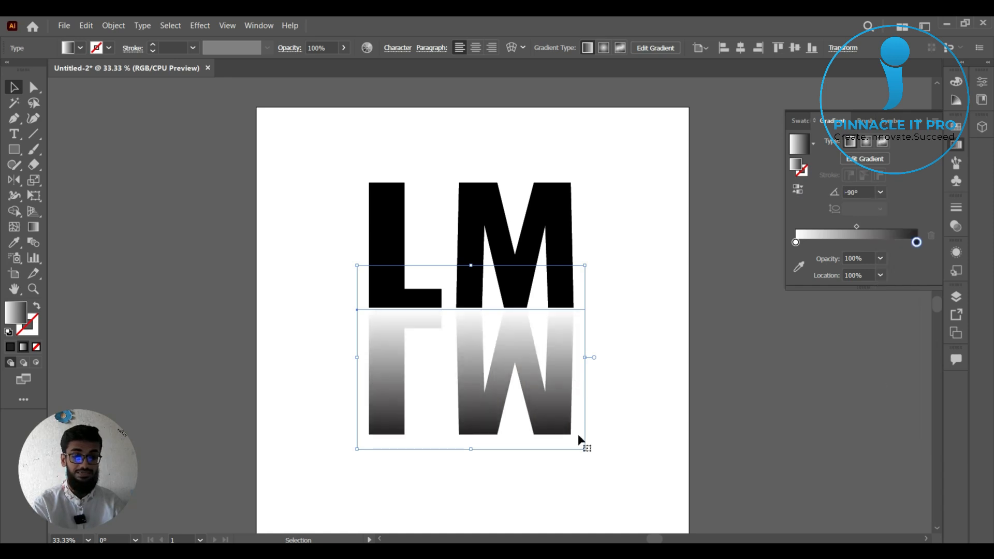
click(799, 189)
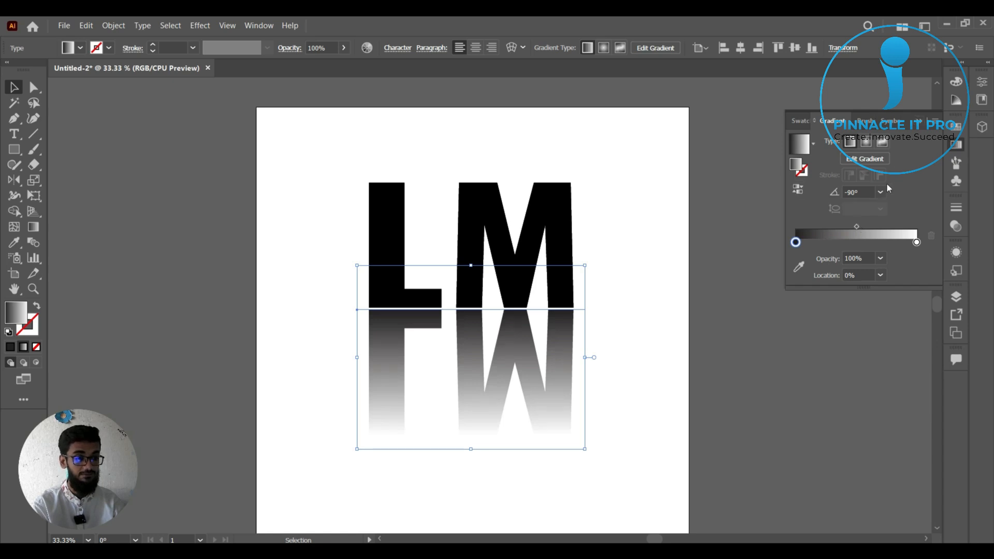
- Move the gradient's midpoint up towards the dark stop so the reflection fades sooner, and deselect the text
click(33, 227)
double_click(33, 227)
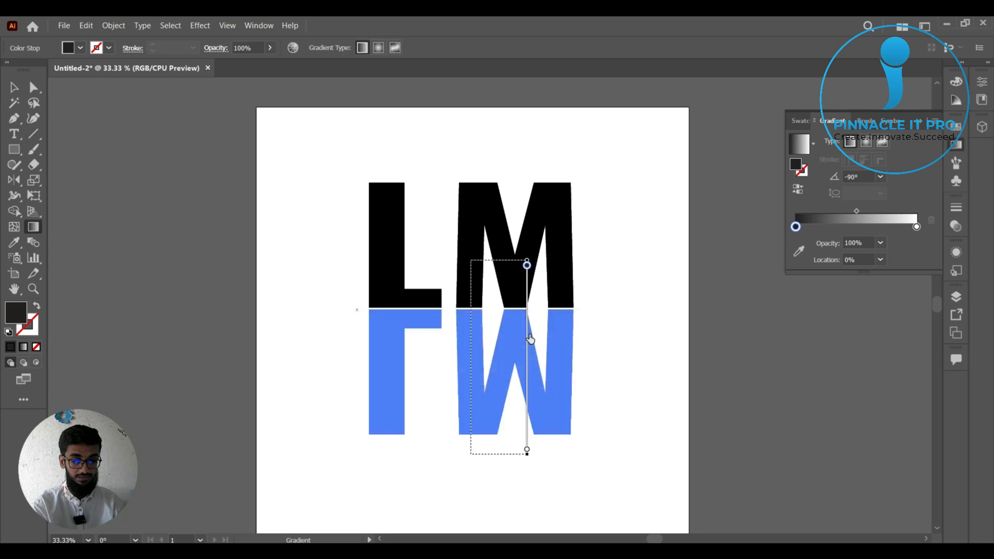
drag(530, 326, 530, 303)
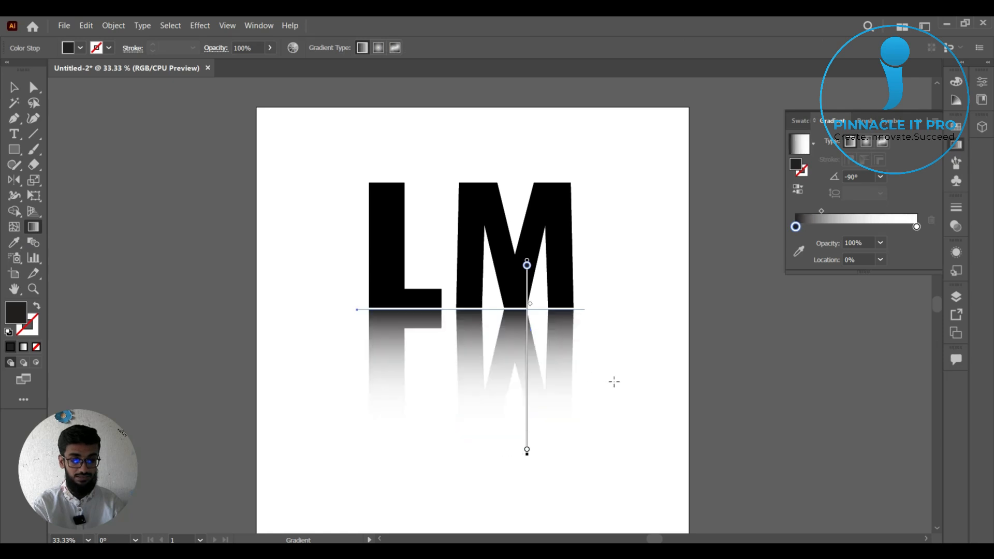
click(14, 87)
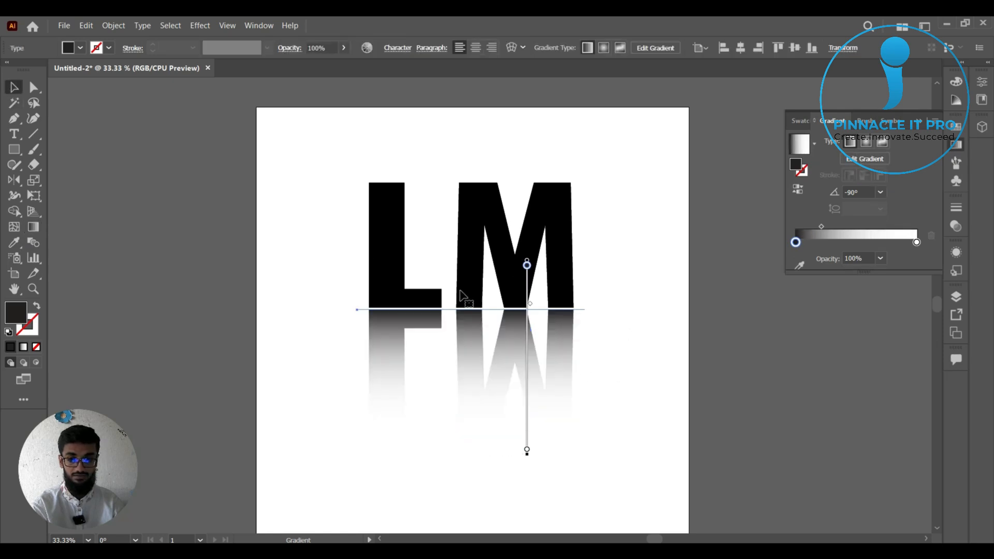
click(606, 359)
click(923, 123)
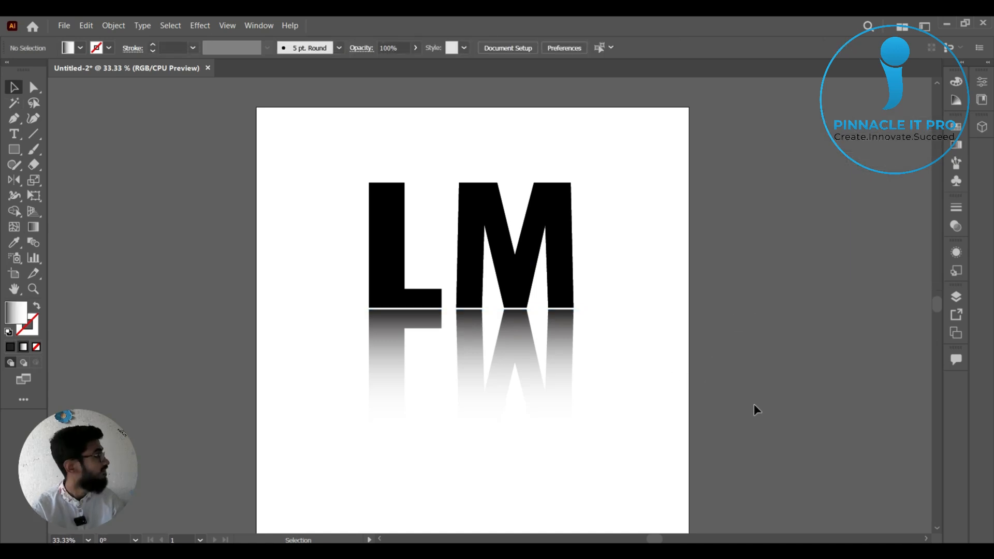
- Shear the mirrored text with Free Transform so its lower edge slants to the left and extends slightly downwards
click(525, 362)
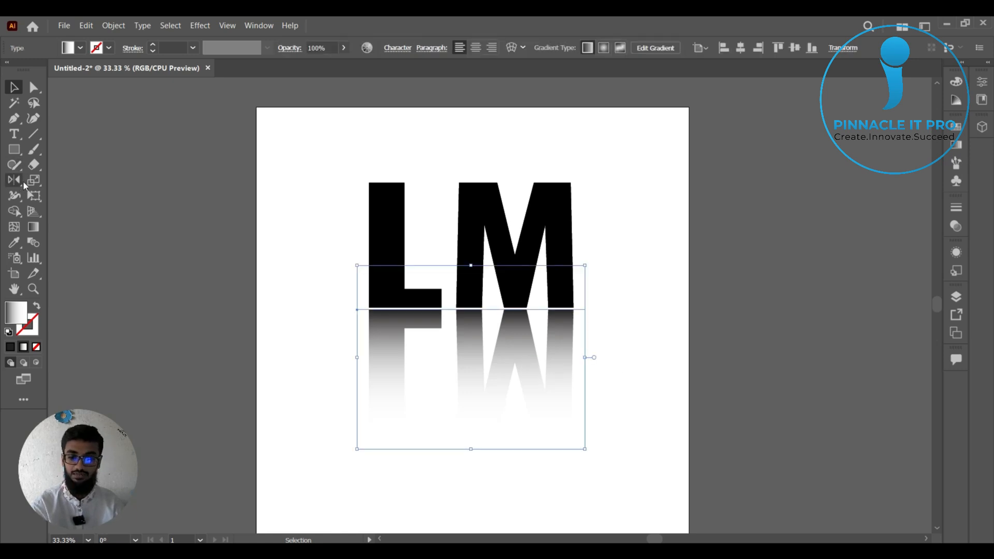
click(34, 195)
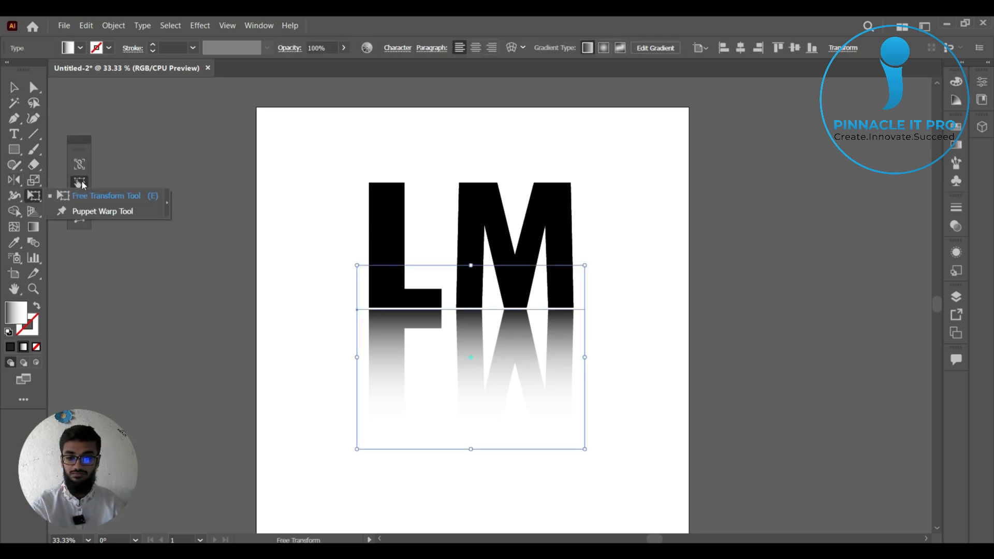
drag(473, 450, 445, 464)
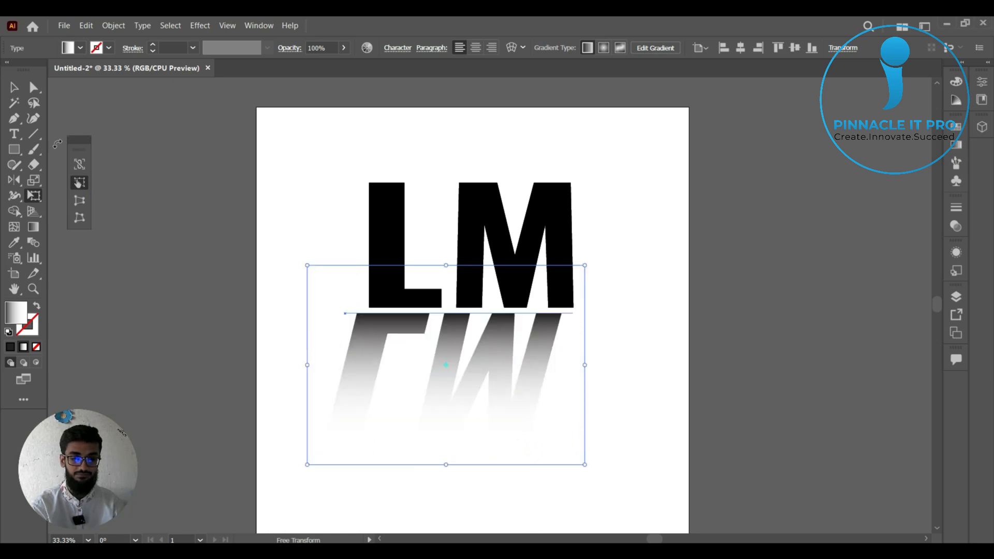
- Nudge the slanted reflection right and up until it lines up directly beneath the LM letters, and deselect it
click(20, 90)
key(shift+Right)
key(shift+Right)
key(shift+Right)
key(shift+Right)
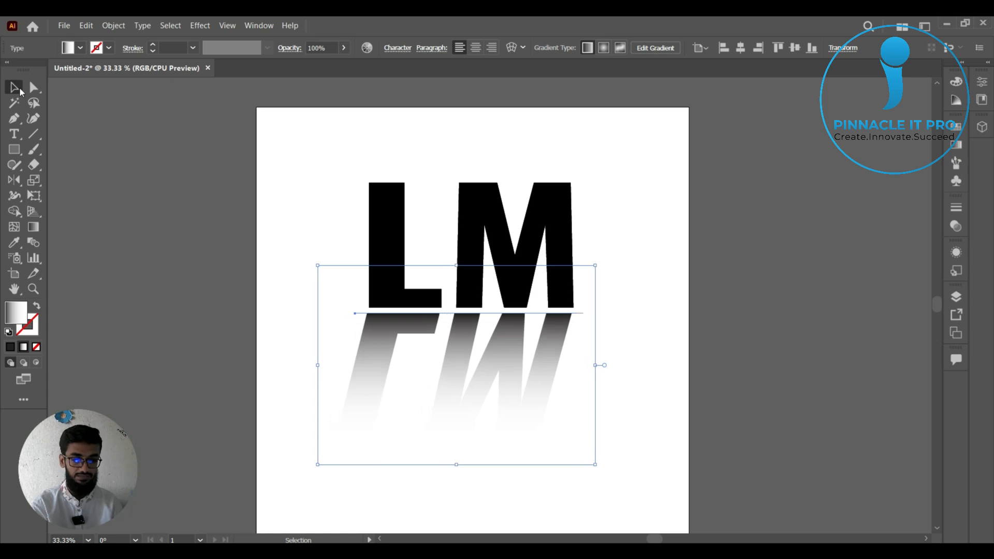
key(shift+Left)
key(shift+Right)
key(shift+Up)
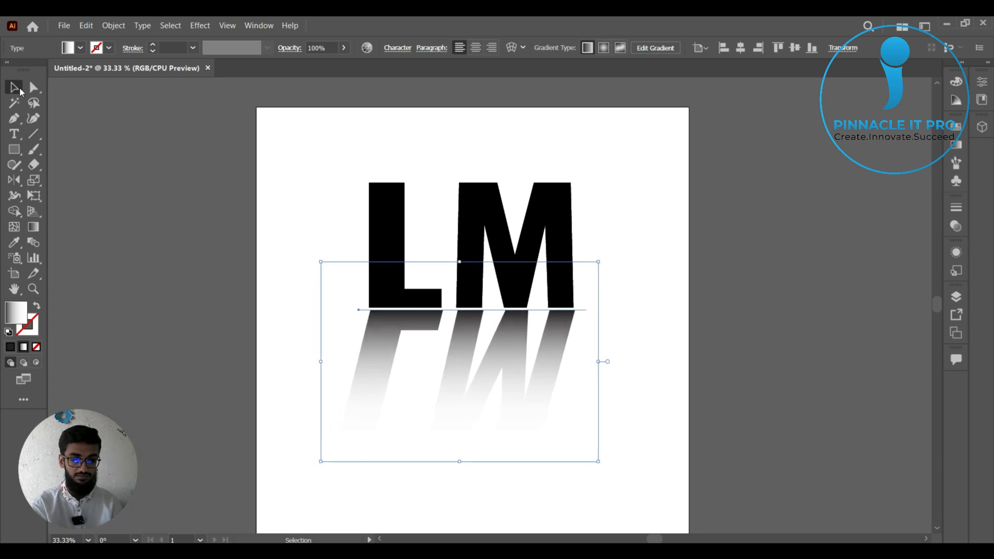
key(Left)
click(728, 325)
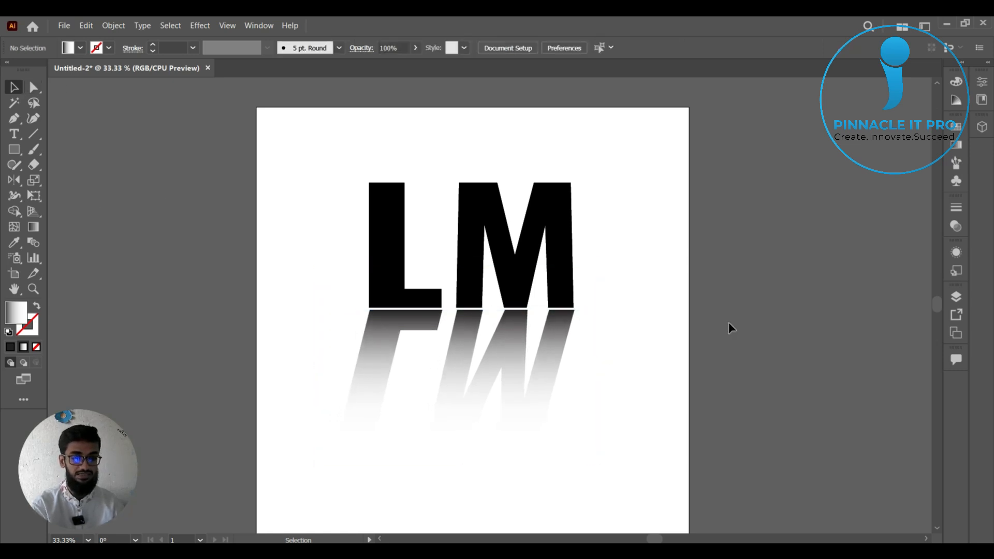